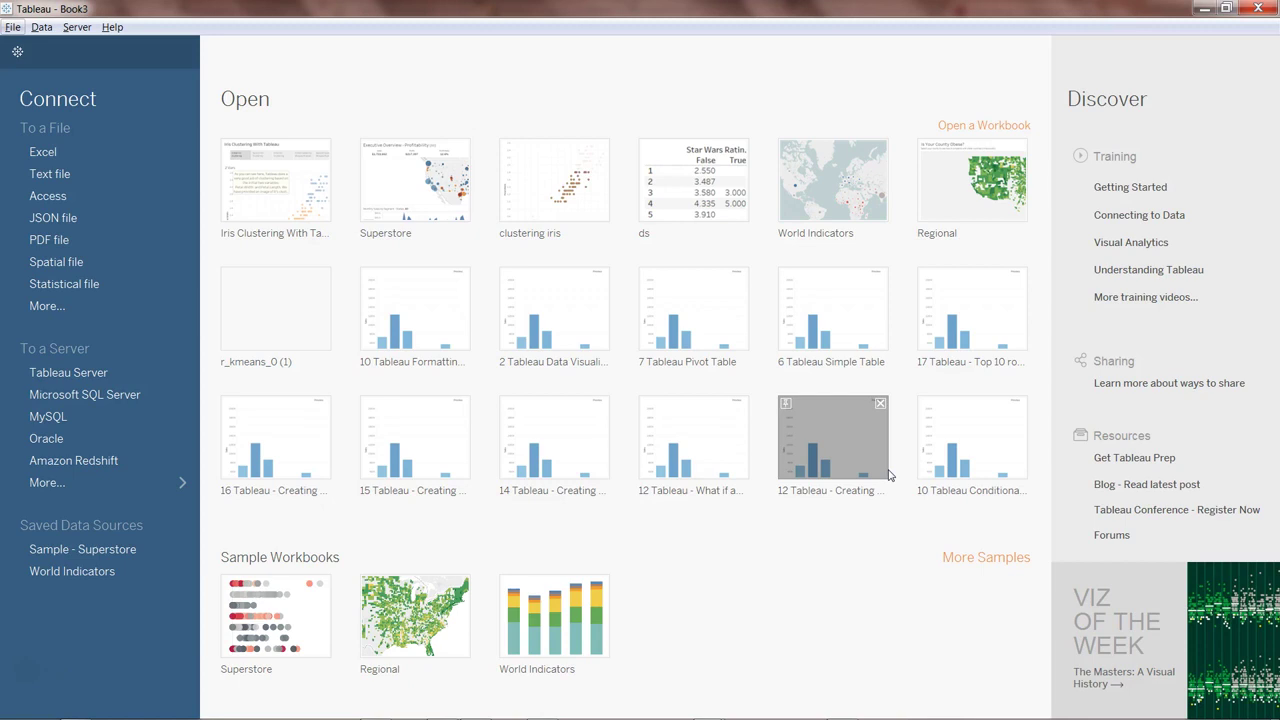
- Connect to the Excel workbook titanic.xlsx on the Desktop as the data source
left_click(130, 151)
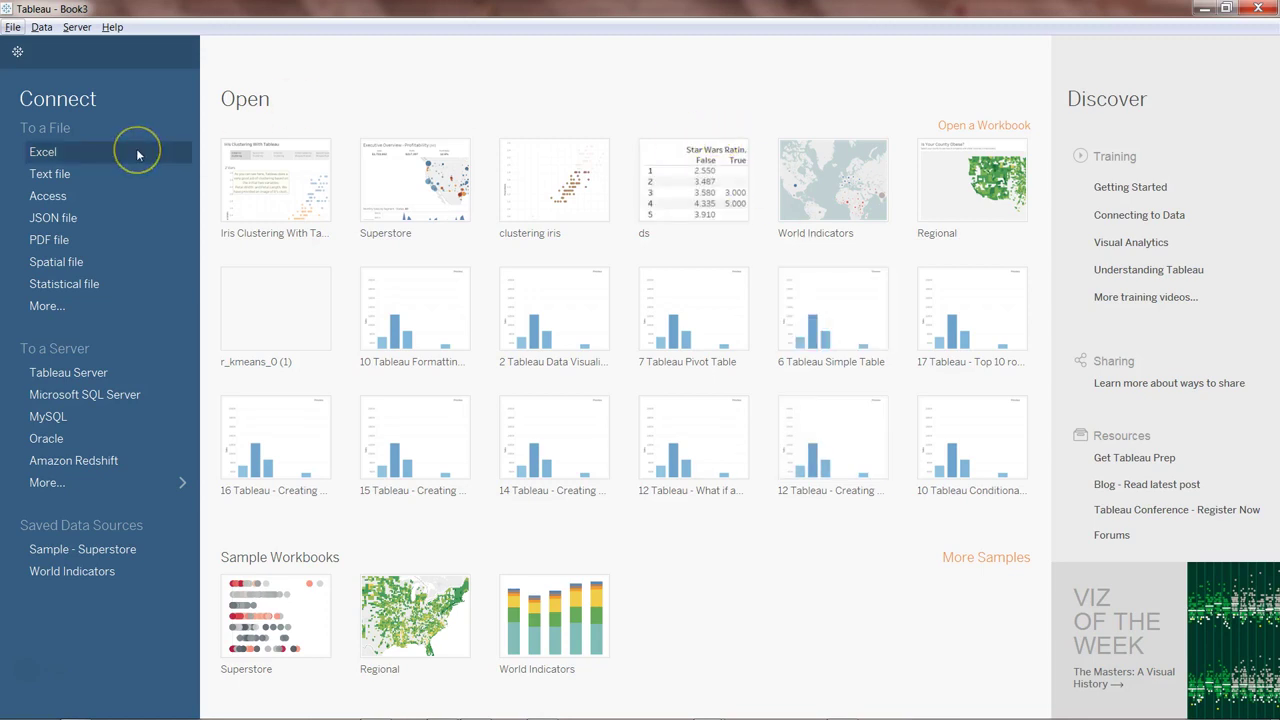
left_click_drag(826, 211, 829, 357)
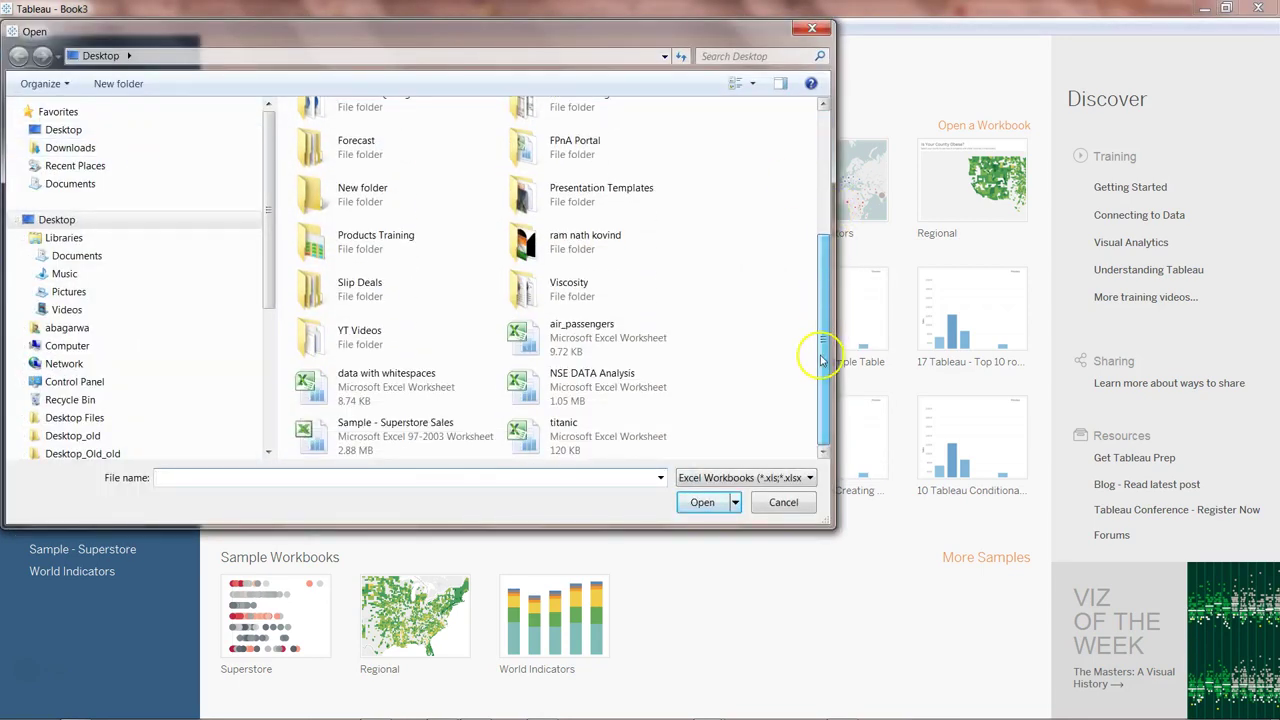
double_click(620, 443)
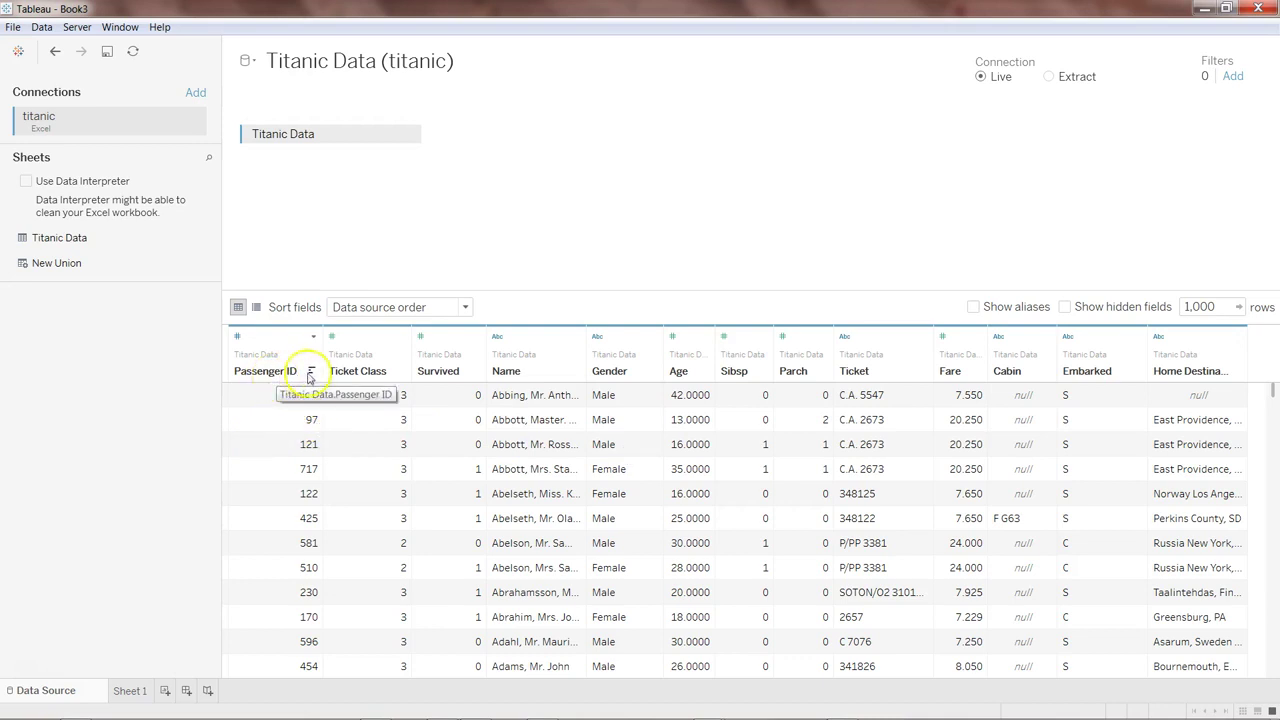
- Review the Titanic Data preview columns, then move to the empty Sheet 1 worksheet
left_click(466, 417)
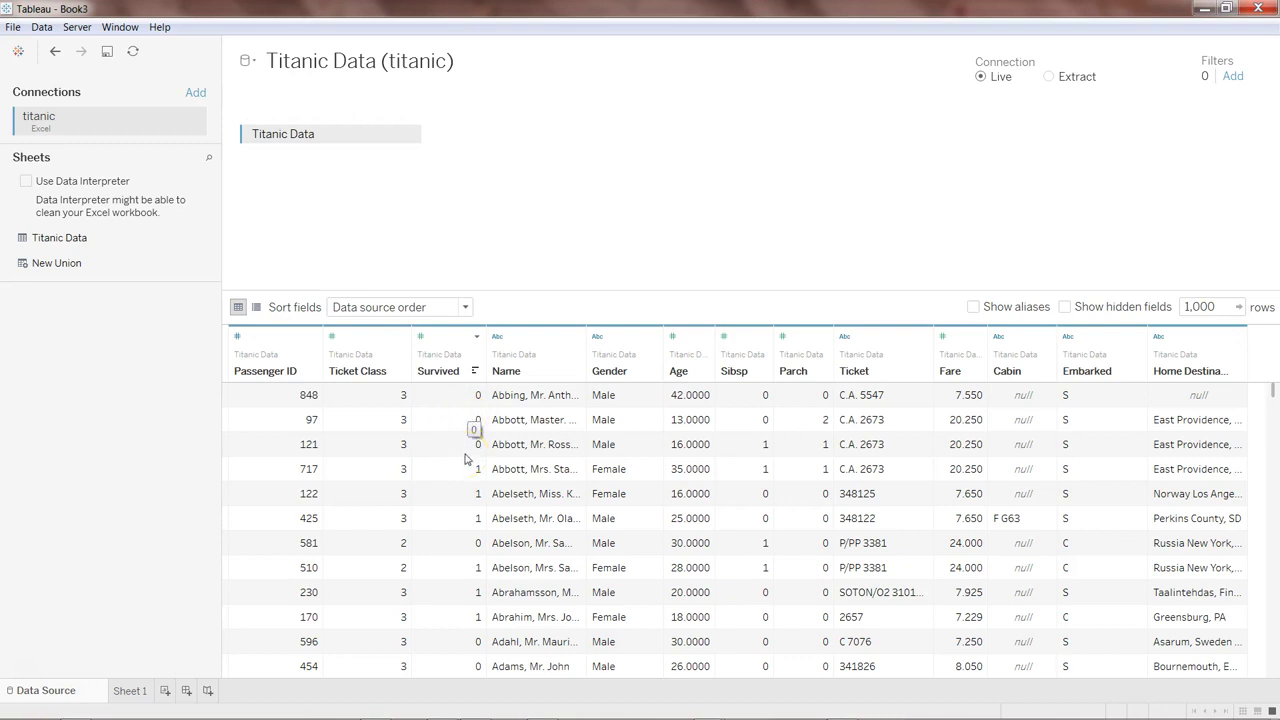
left_click_drag(466, 458, 1085, 445)
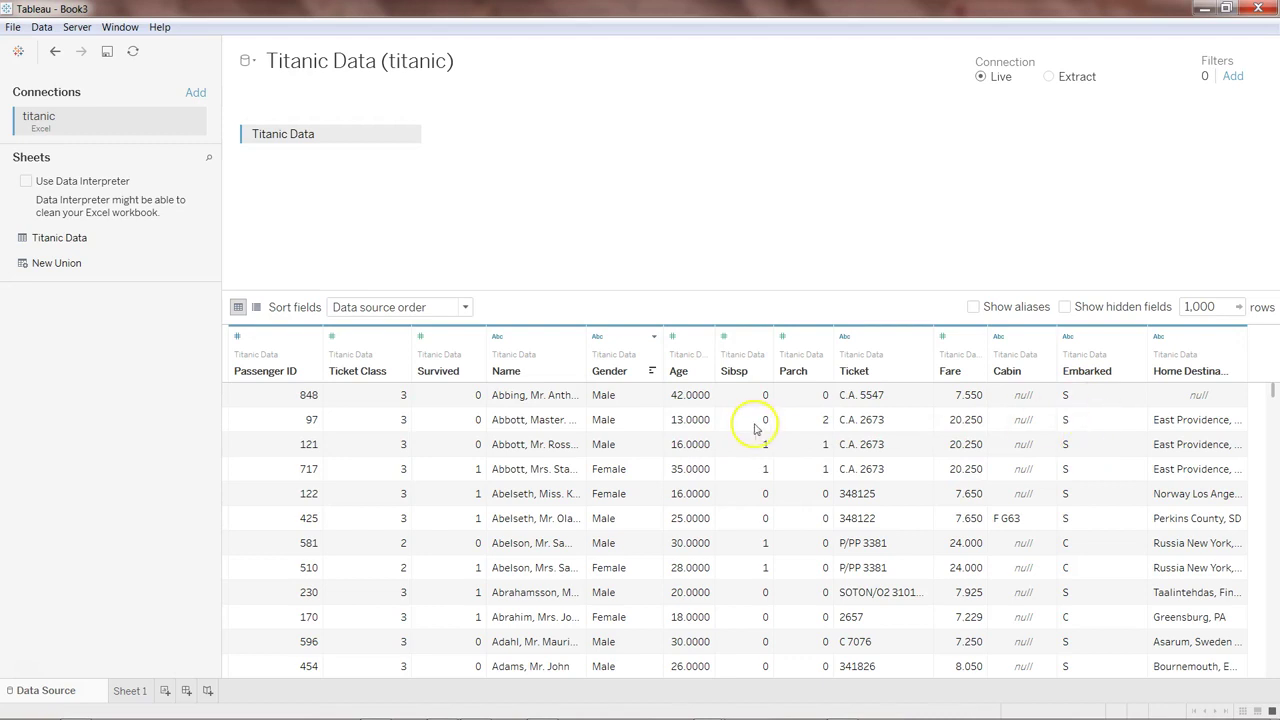
left_click_drag(378, 450, 367, 510)
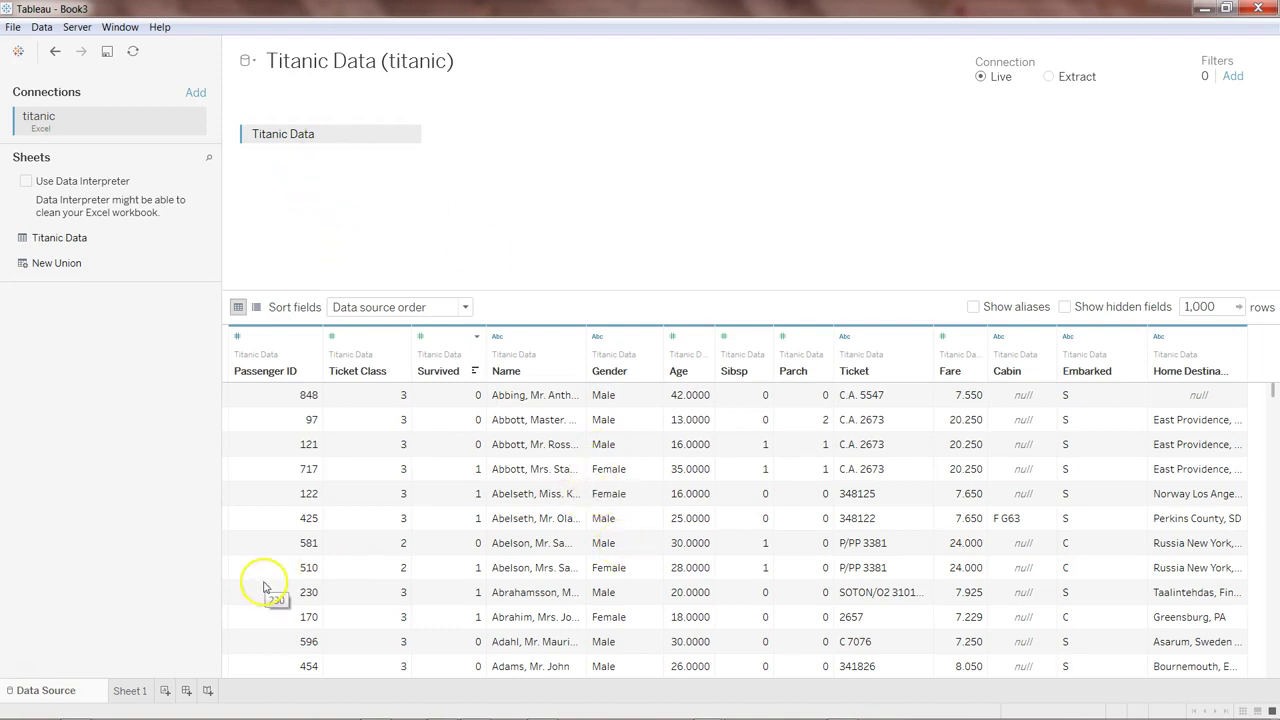
left_click(130, 692)
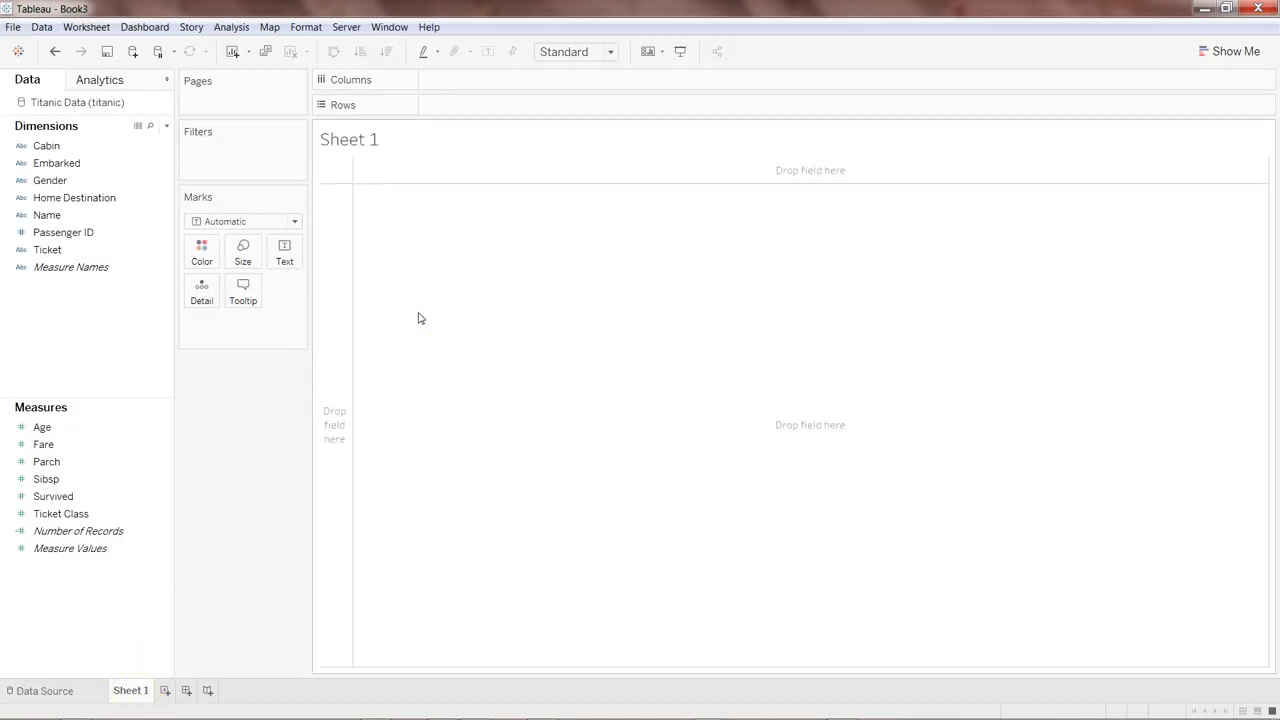
- Place the Age measure on the Columns shelf as SUM(Age)
left_click(142, 302)
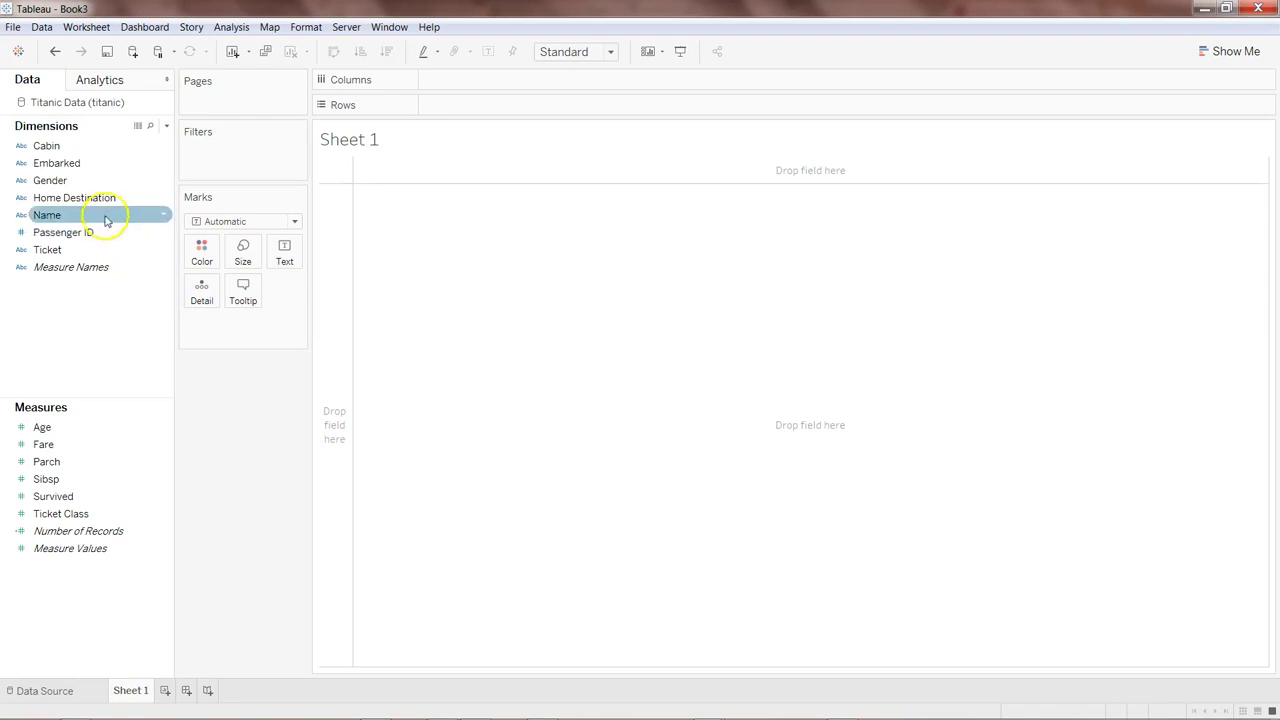
left_click(93, 323)
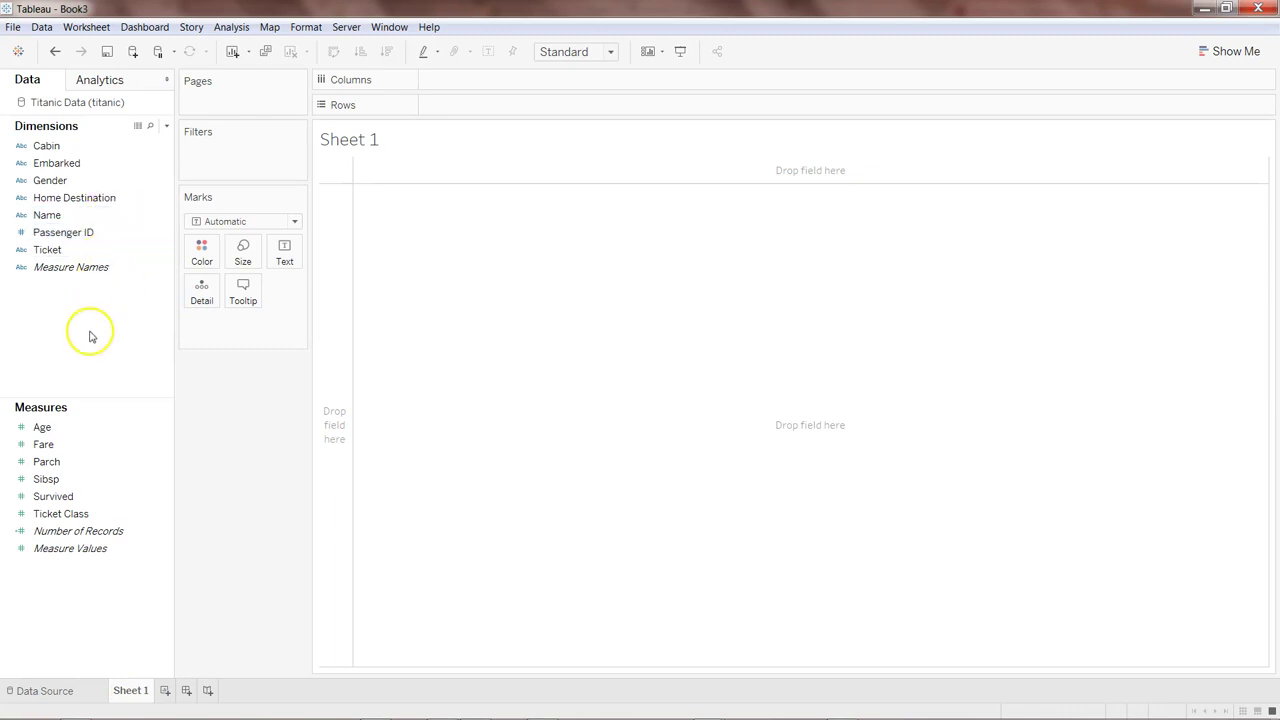
left_click(50, 431)
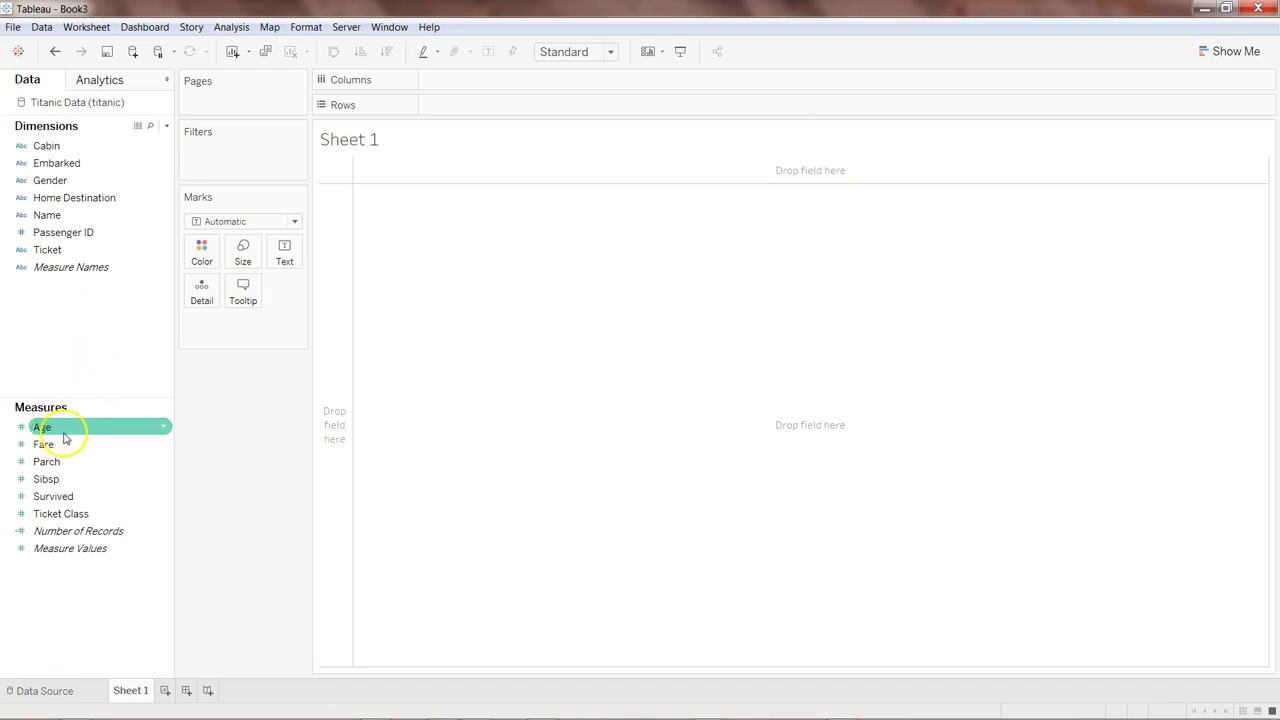
left_click(107, 514)
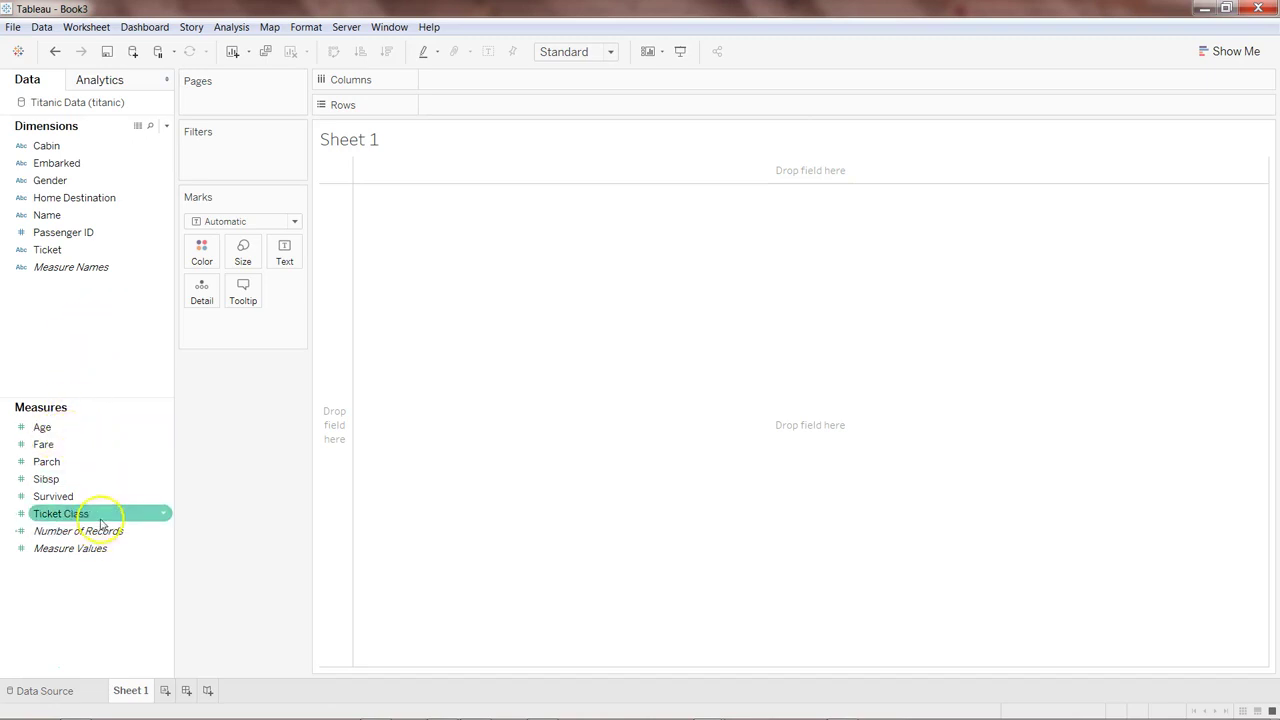
left_click(100, 427)
left_click(80, 463)
left_click_drag(94, 427, 480, 80)
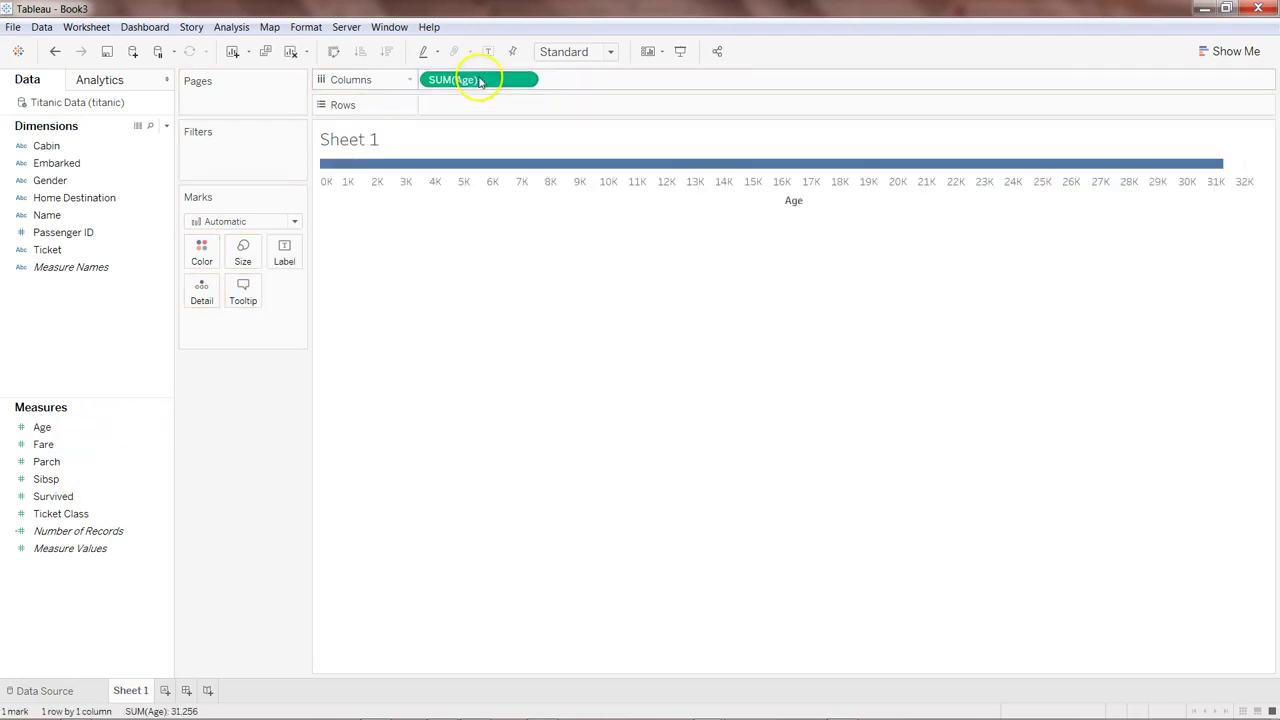
- Place the Ticket Class measure on the Rows shelf as SUM(Ticket Class)
left_click(128, 511)
left_click(123, 497)
left_click_drag(122, 512, 523, 109)
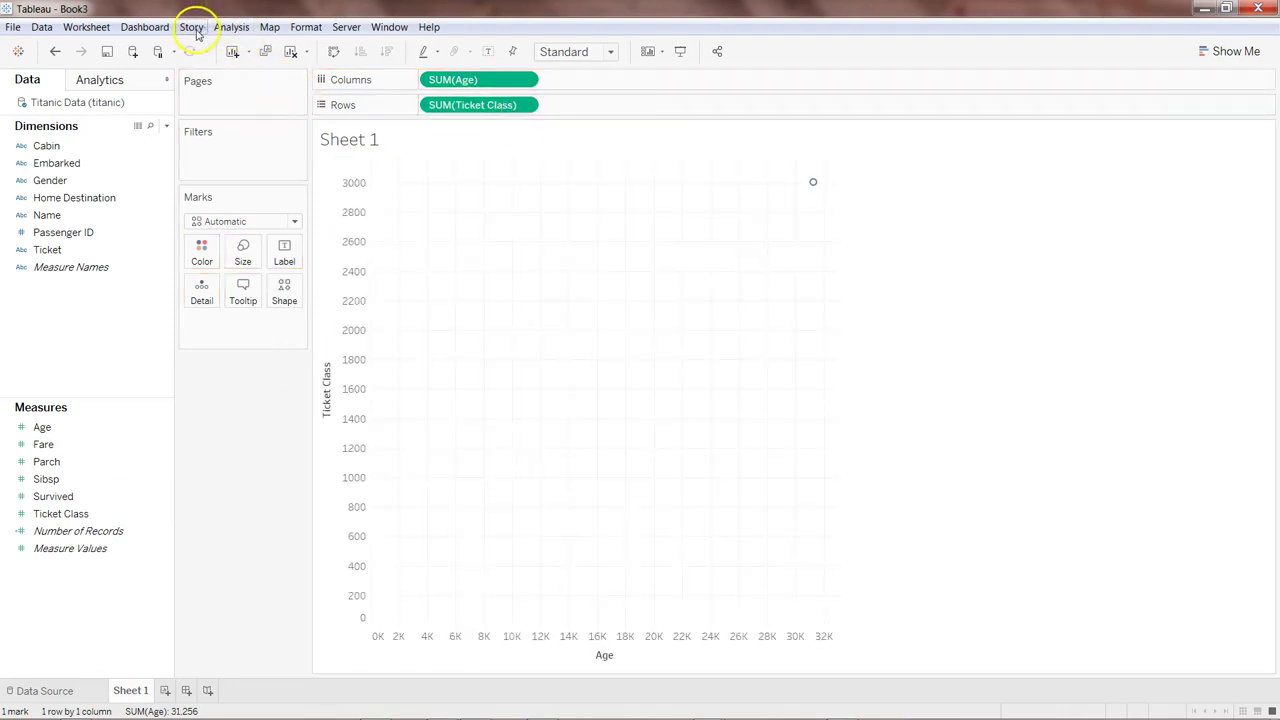
- Turn off Aggregate Measures so each passenger is a separate mark, then show the Analytics pane
left_click(231, 27)
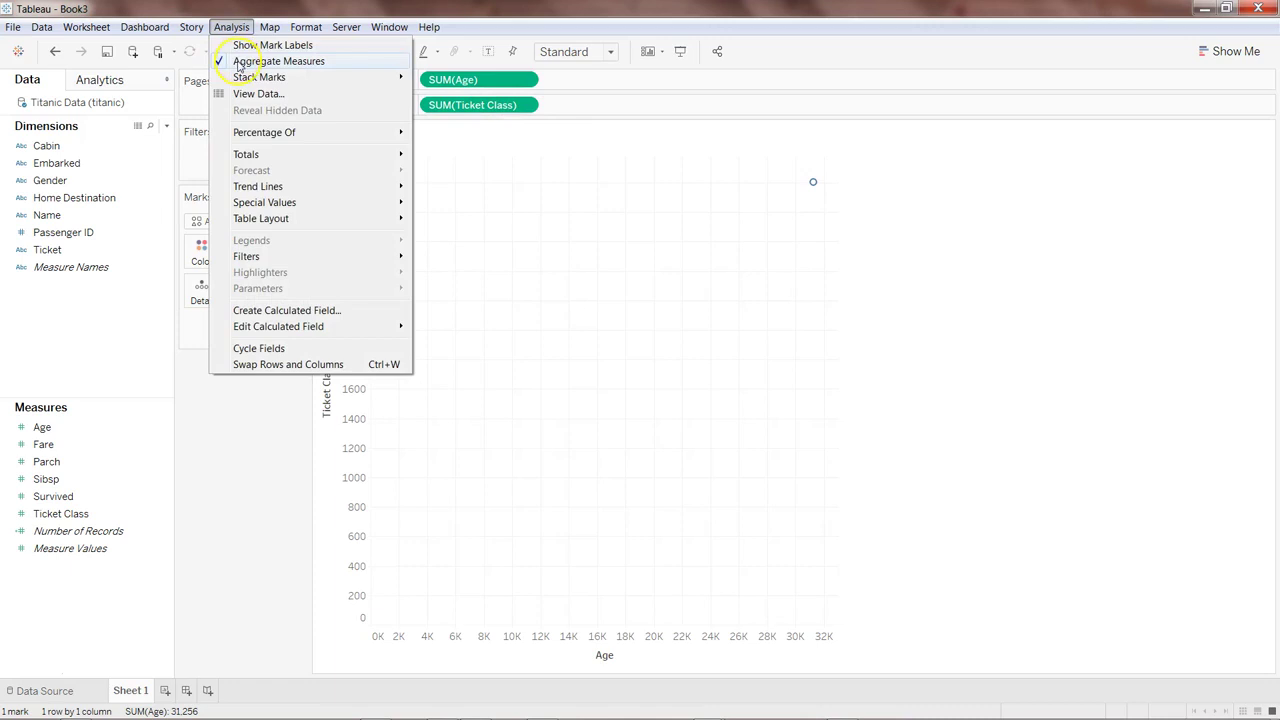
left_click(240, 62)
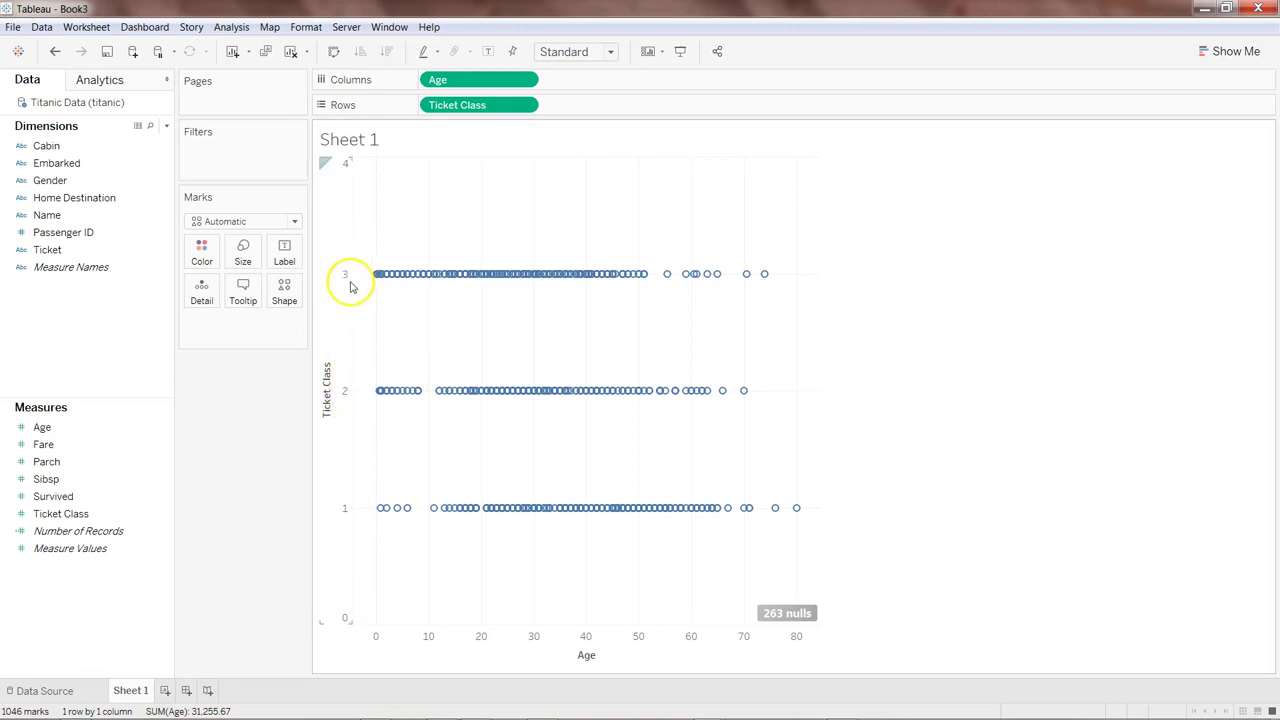
mouse_move(397, 518)
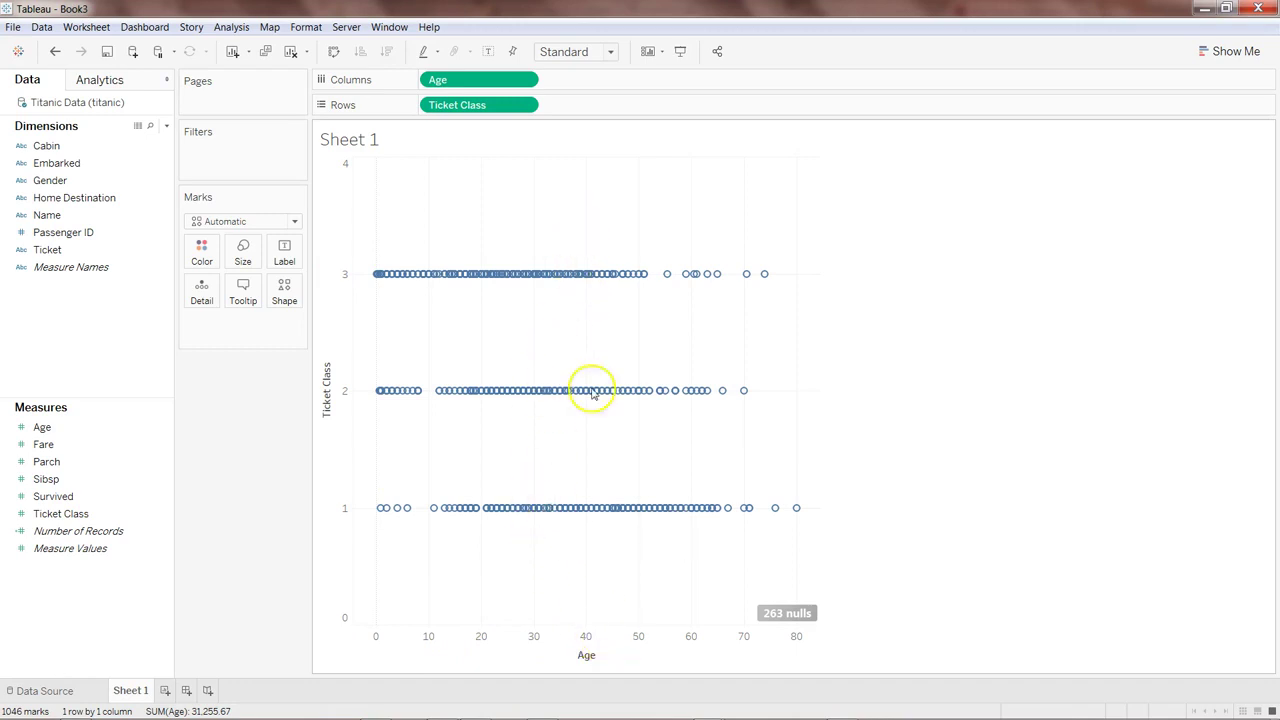
left_click(349, 400)
left_click(255, 346)
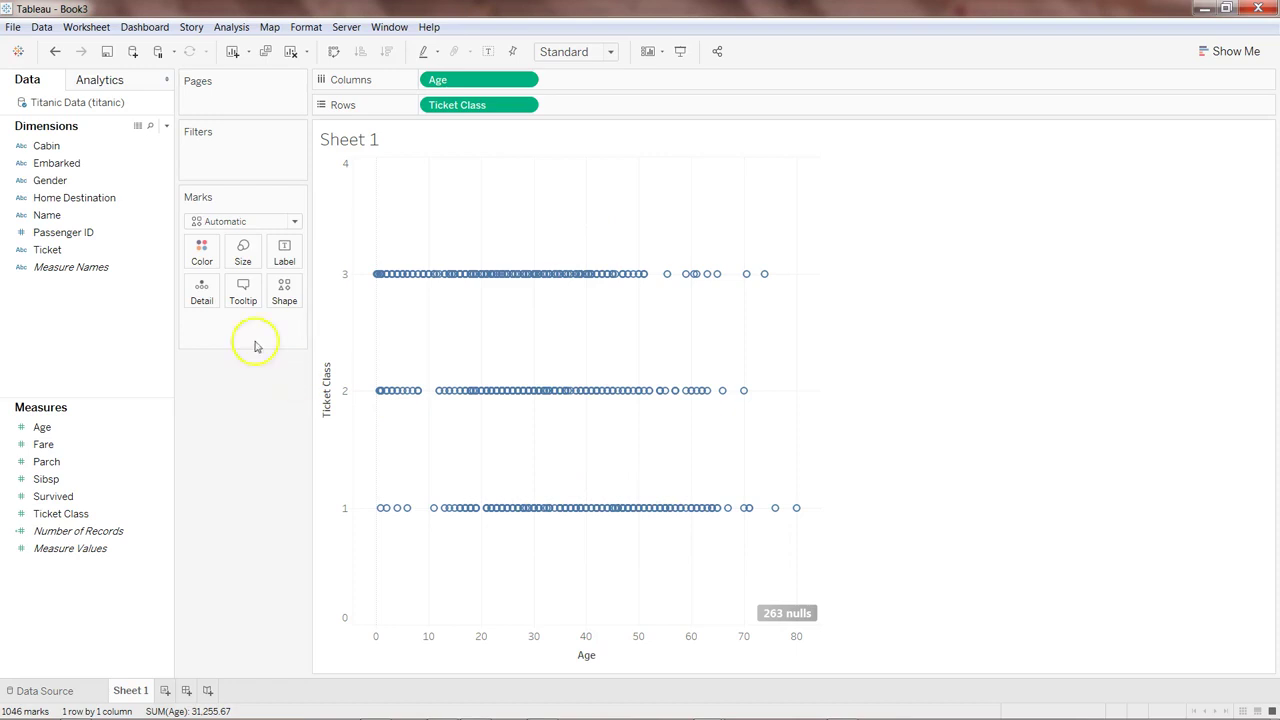
left_click(127, 84)
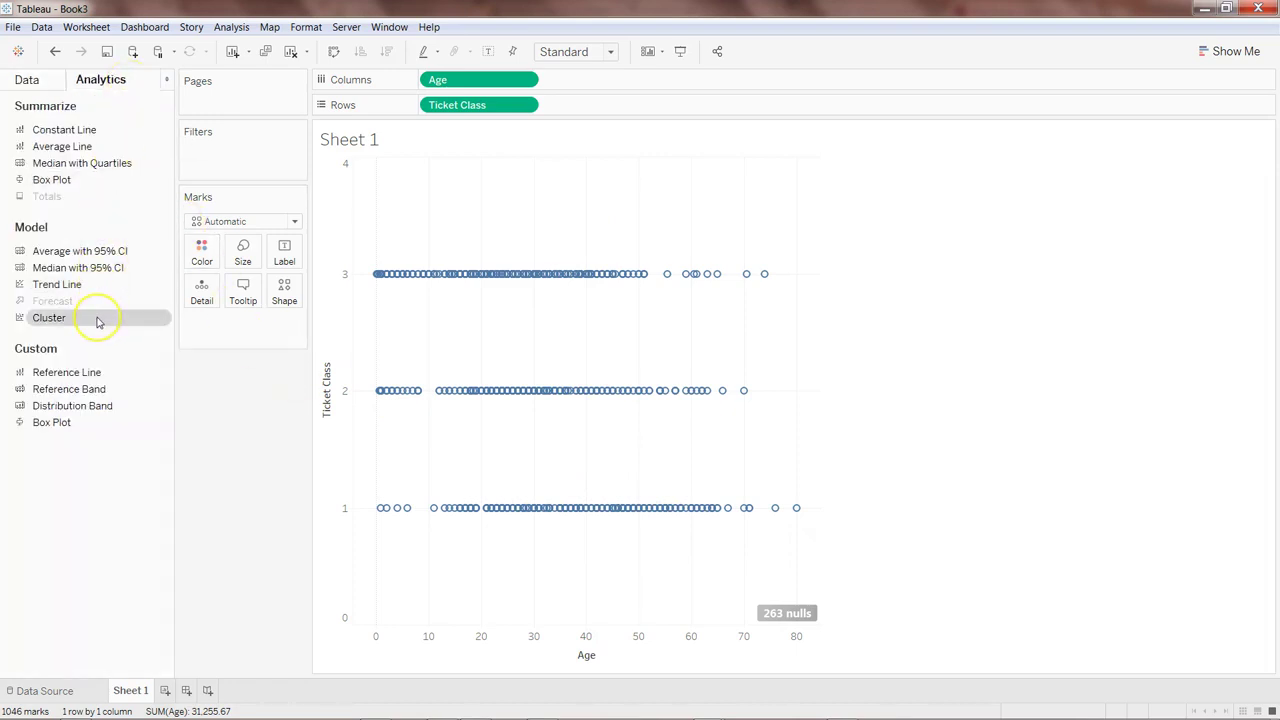
- Add a Cluster to the Age-by-Ticket Class plot with Number of Clusters set to 2
left_click_drag(98, 320, 440, 180)
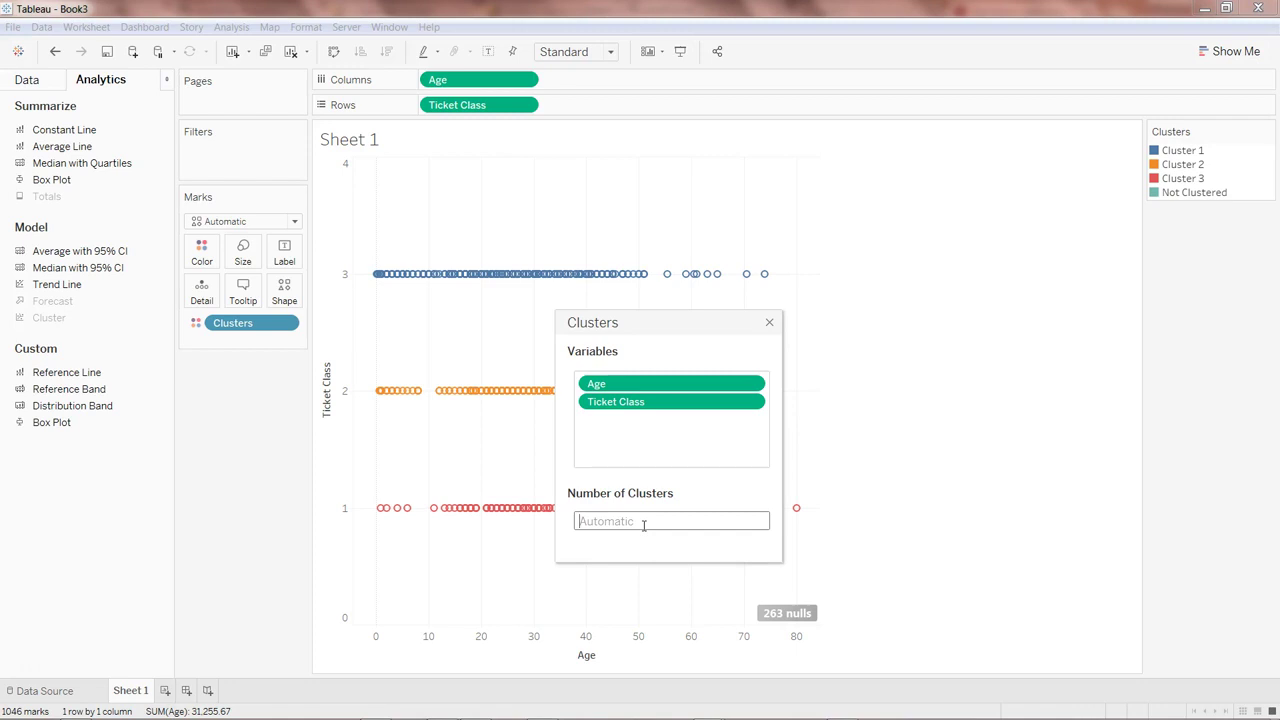
type("2")
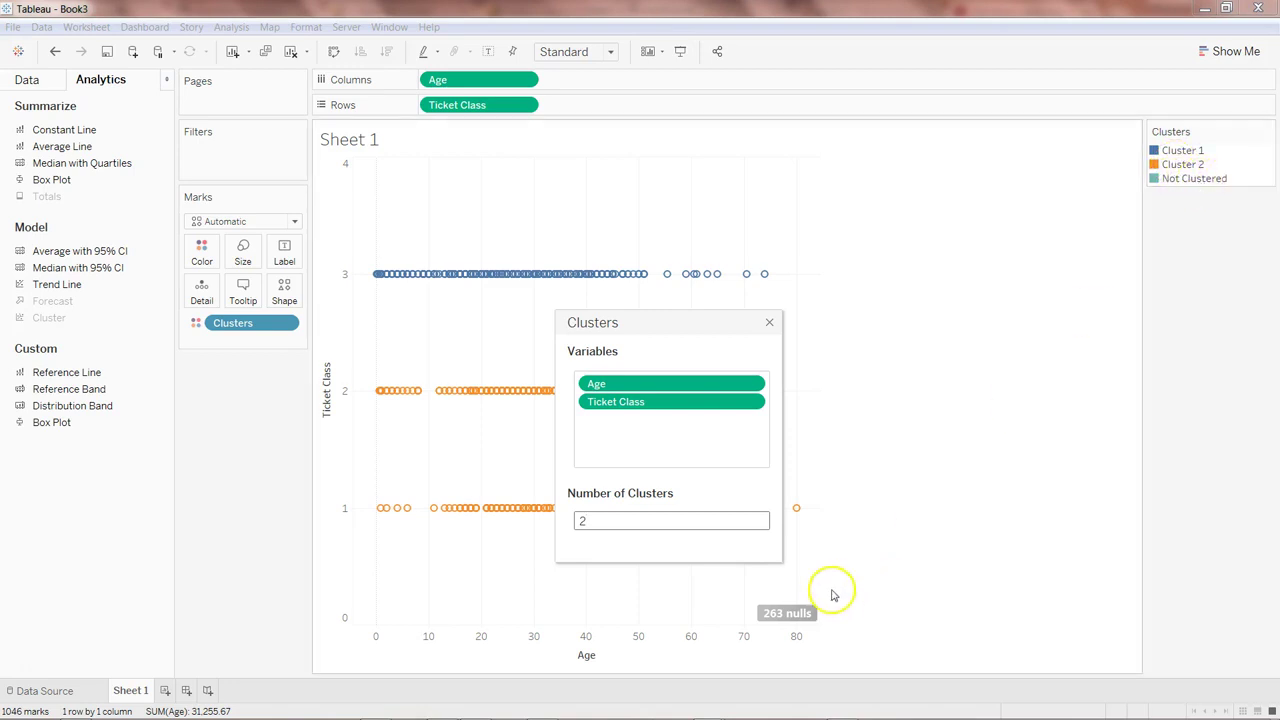
left_click(769, 324)
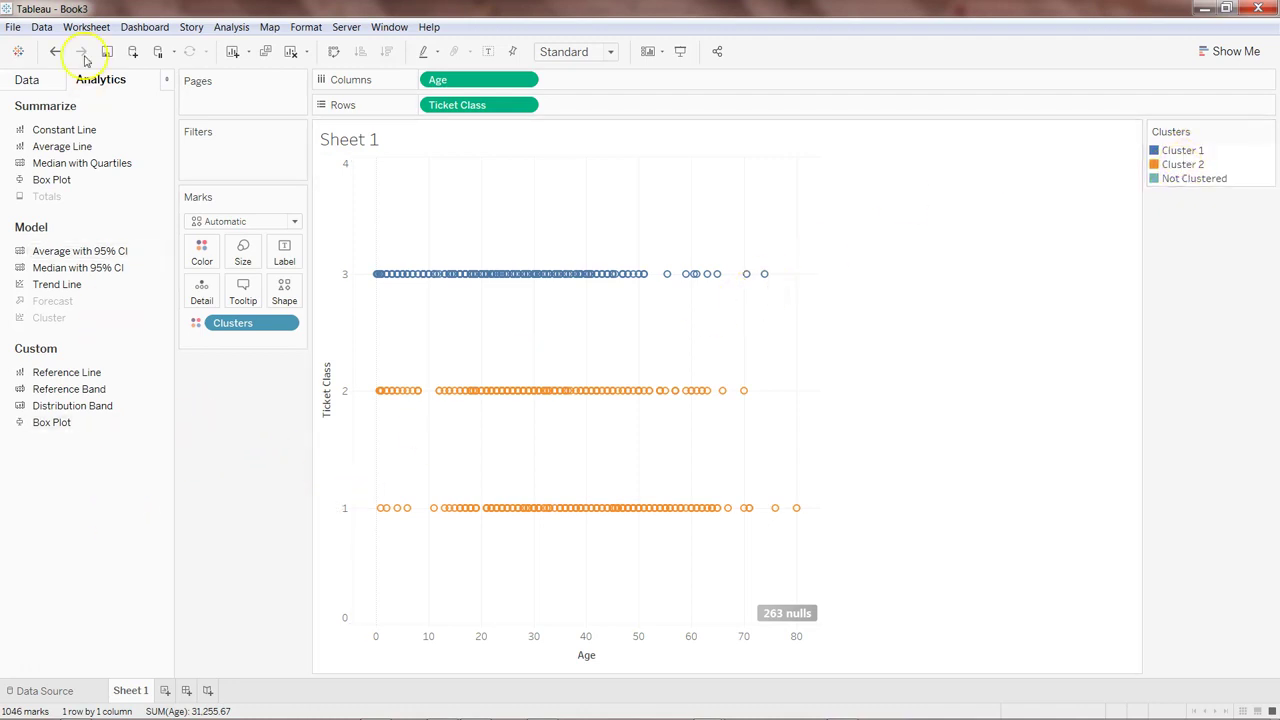
- Add the Survived measure to Detail on the Marks card
left_click(30, 80)
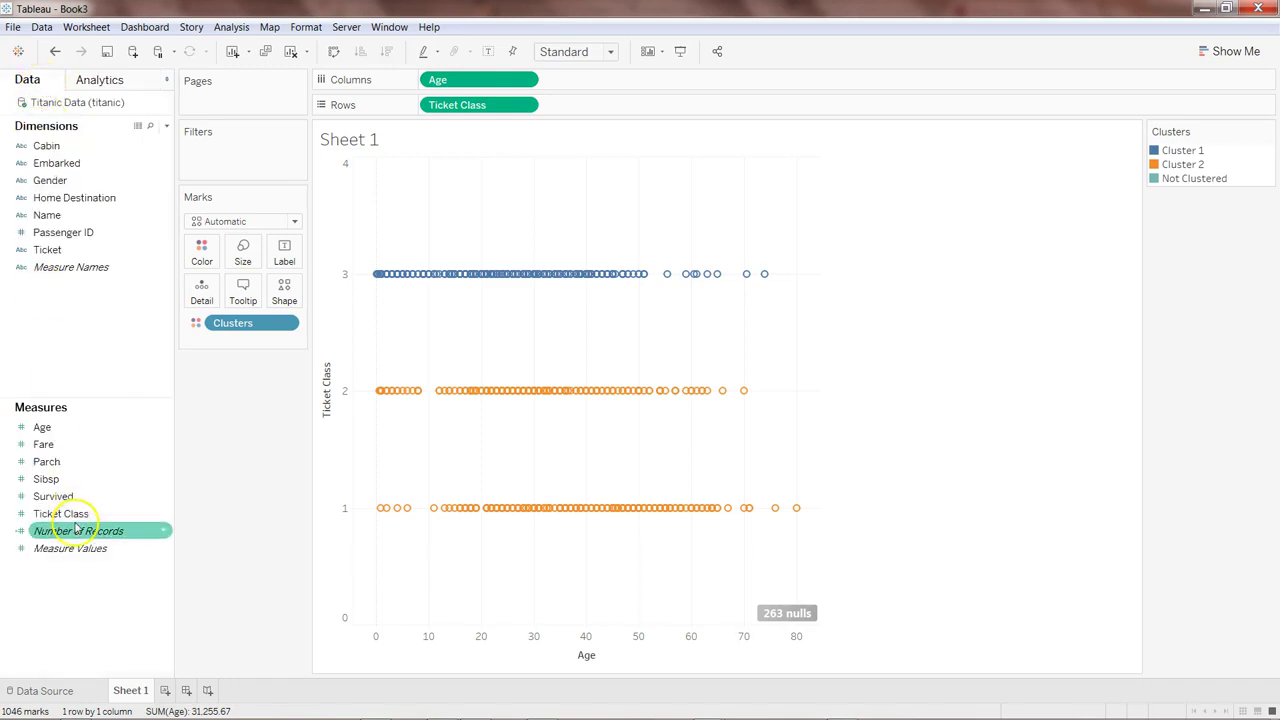
left_click_drag(80, 494, 204, 295)
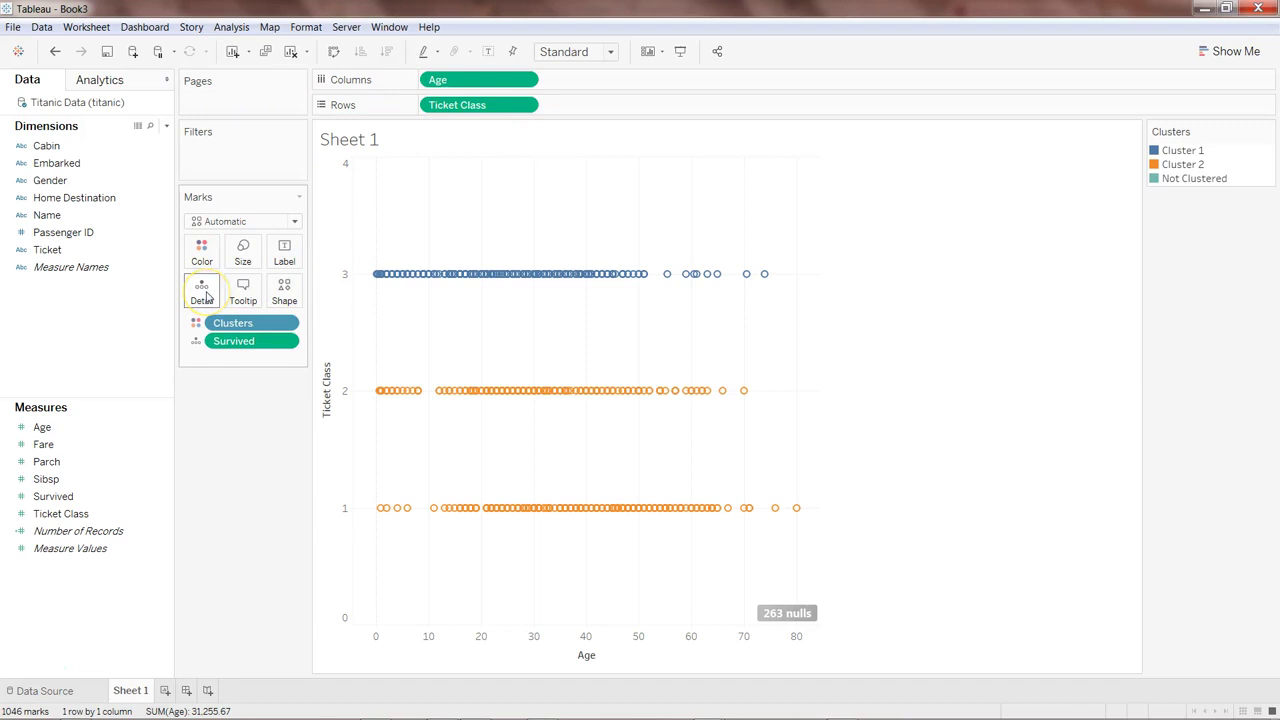
mouse_move(503, 396)
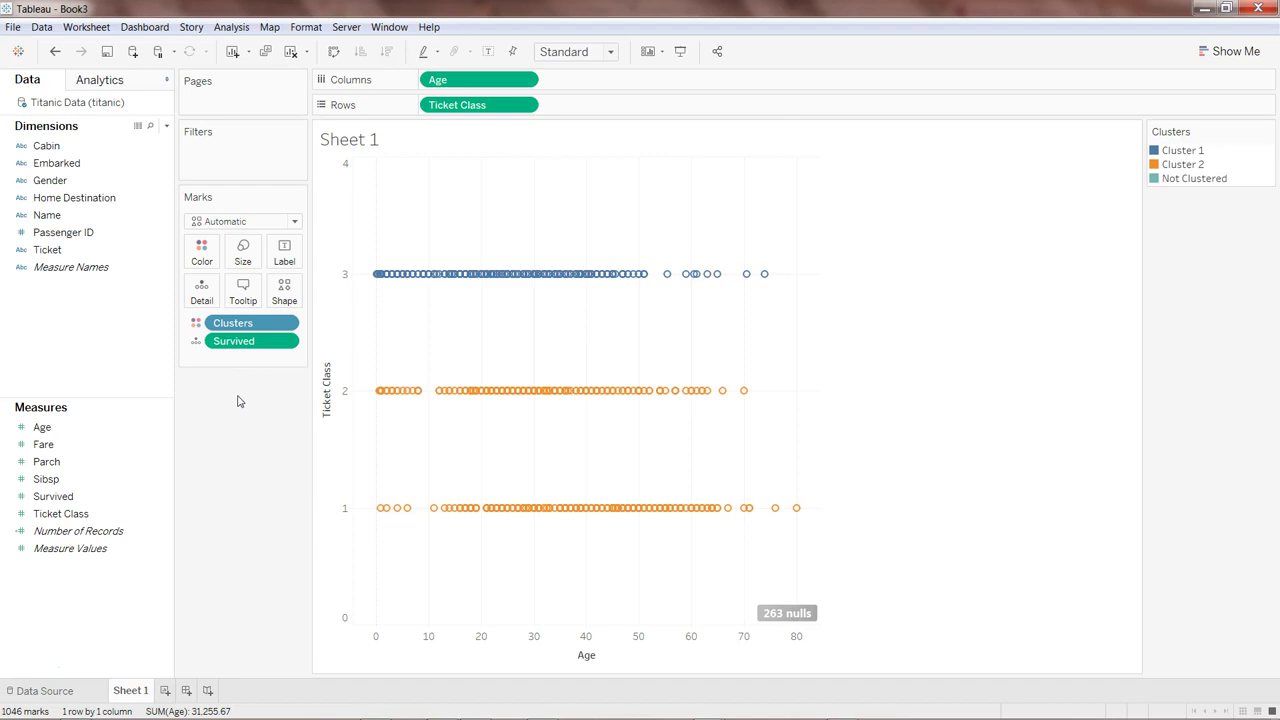
- Duplicate Sheet 1 as a new sheet, Sheet 1 (2)
right_click(138, 698)
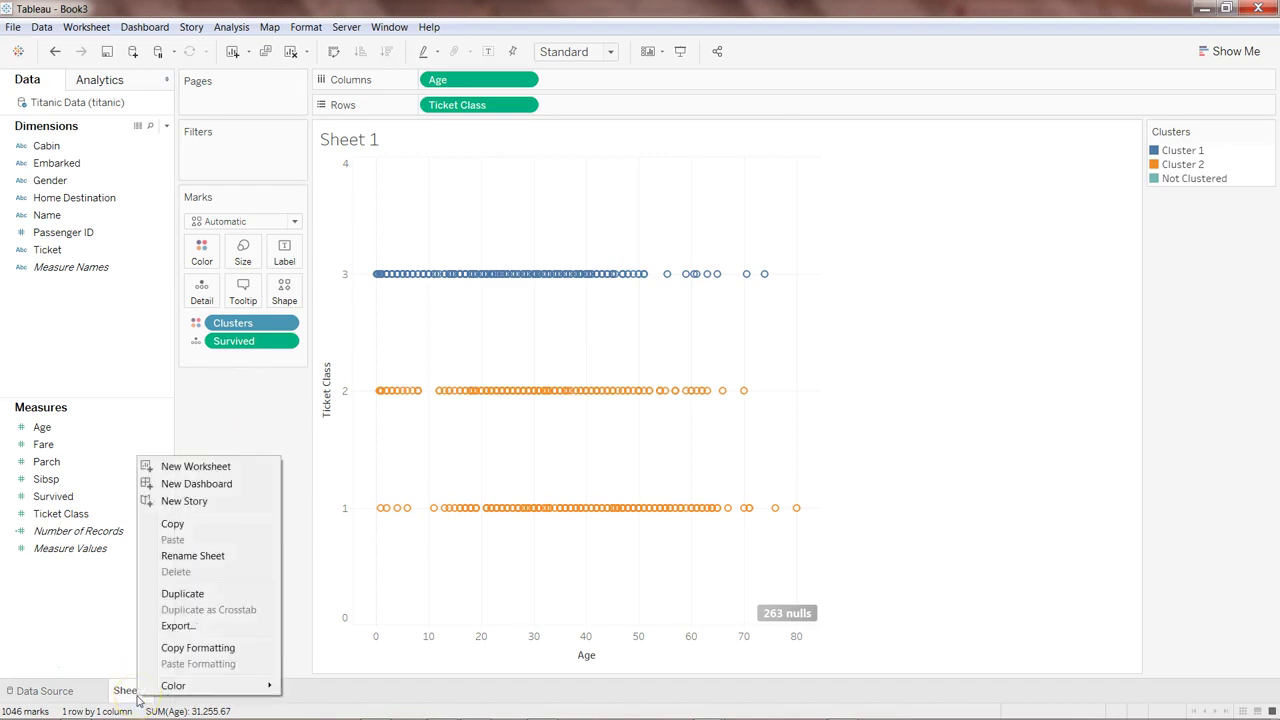
left_click(201, 522)
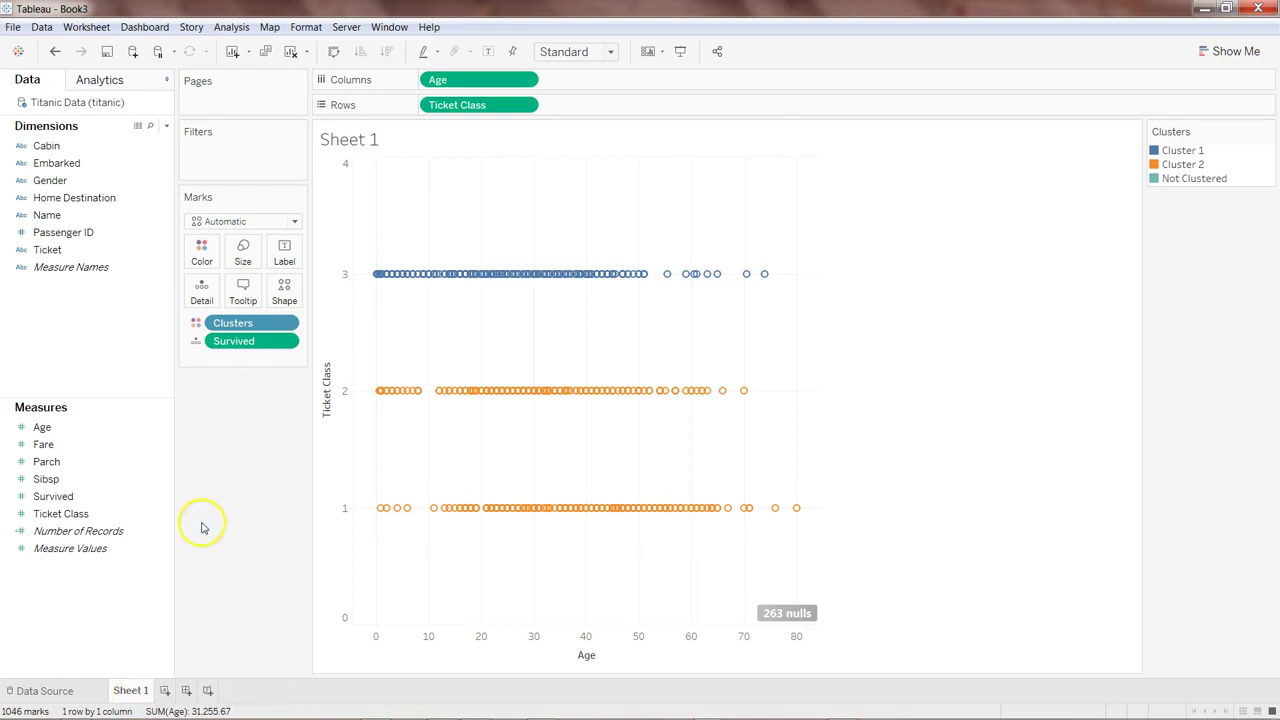
right_click(167, 699)
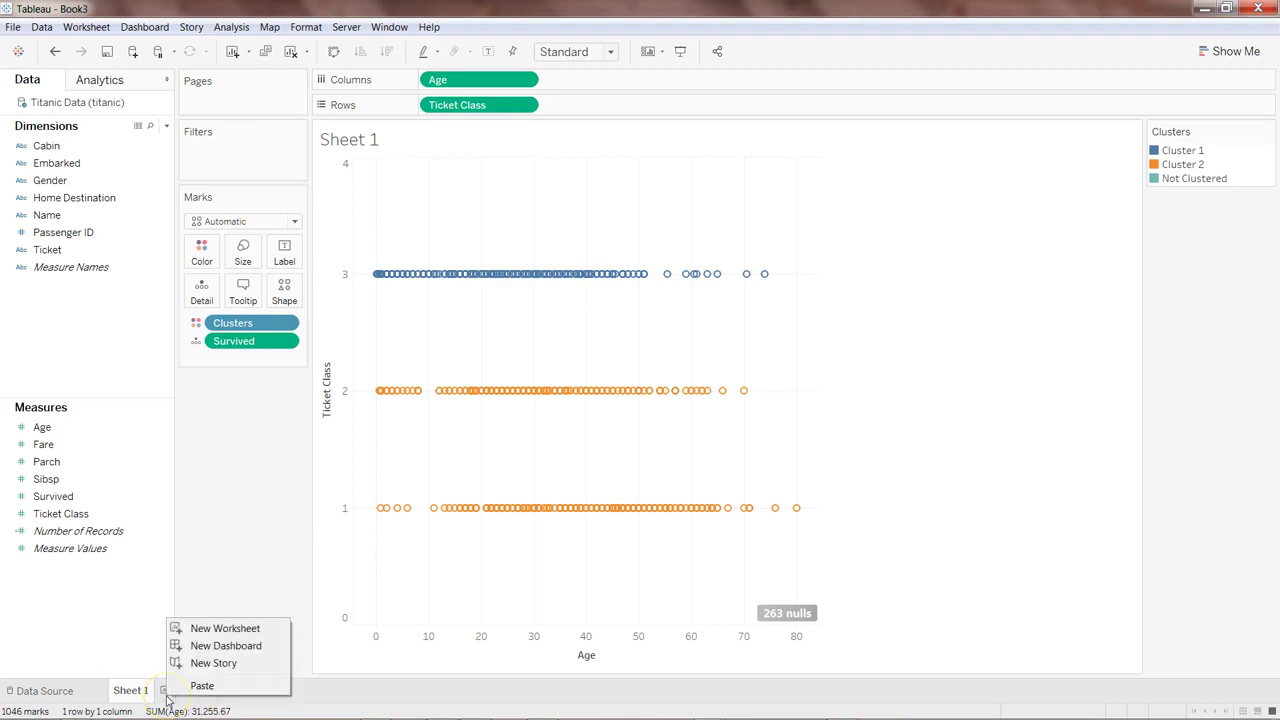
left_click(201, 686)
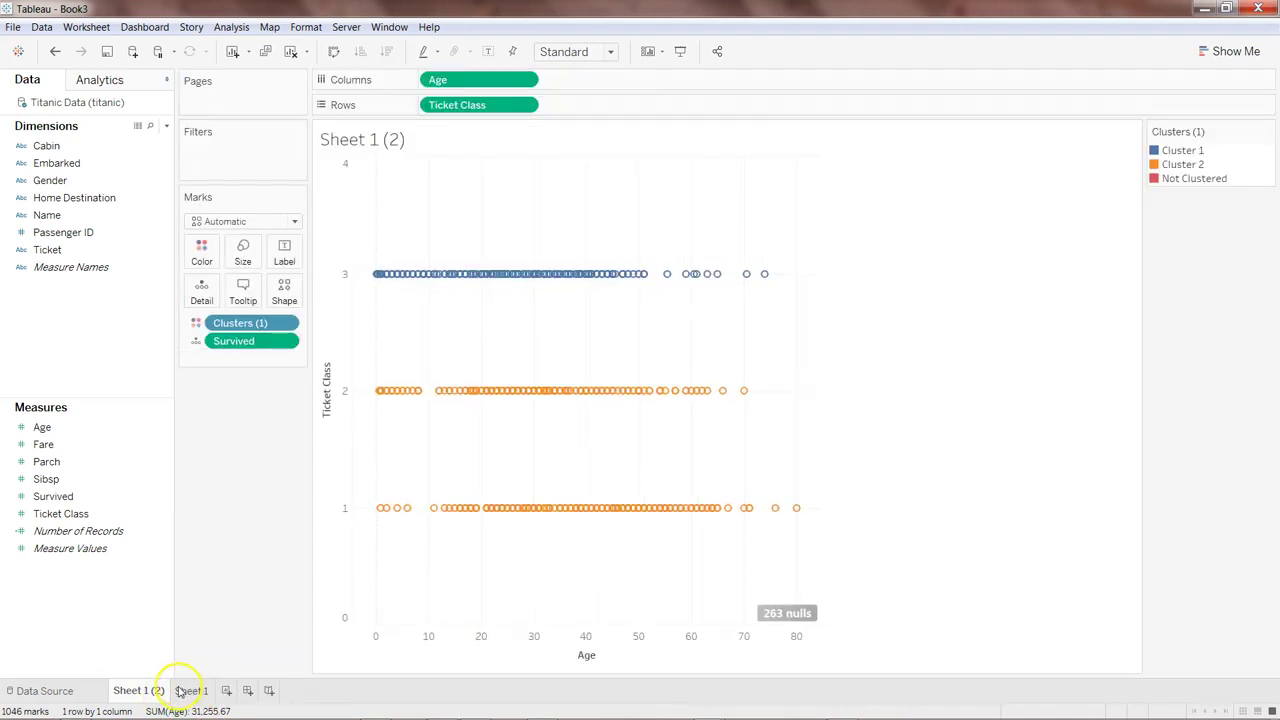
- Save Clusters (1) as the field Age & Ticket Class (clusters) and remove it from Marks
left_click_drag(250, 326, 95, 338)
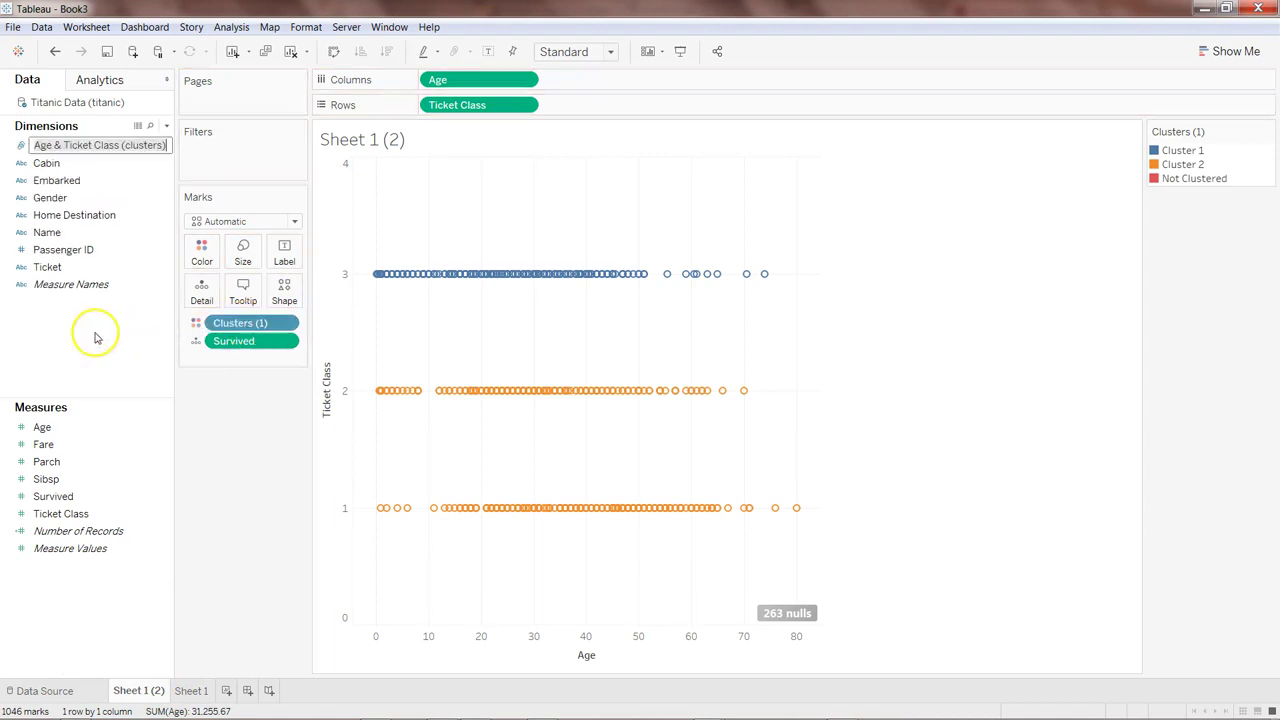
left_click(287, 323)
left_click(270, 494)
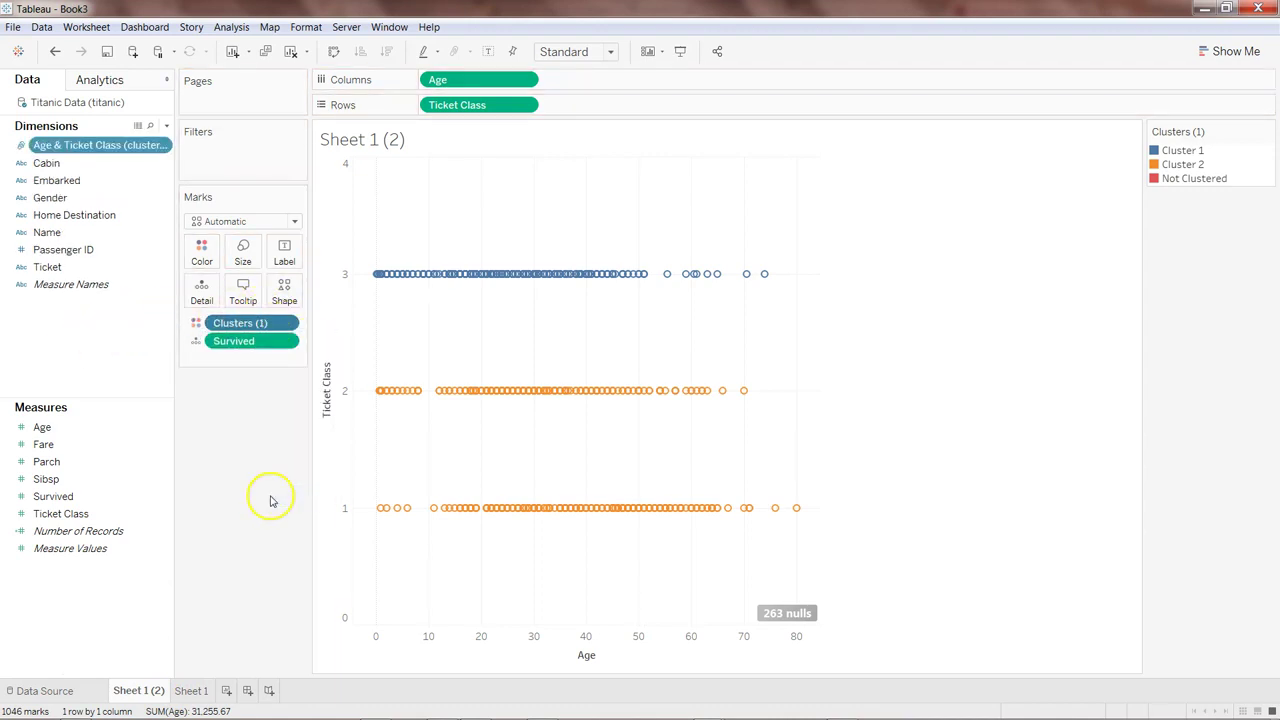
- Colour the Sheet 1 (2) marks by Survived and inspect the resulting marks
left_click_drag(247, 330, 208, 263)
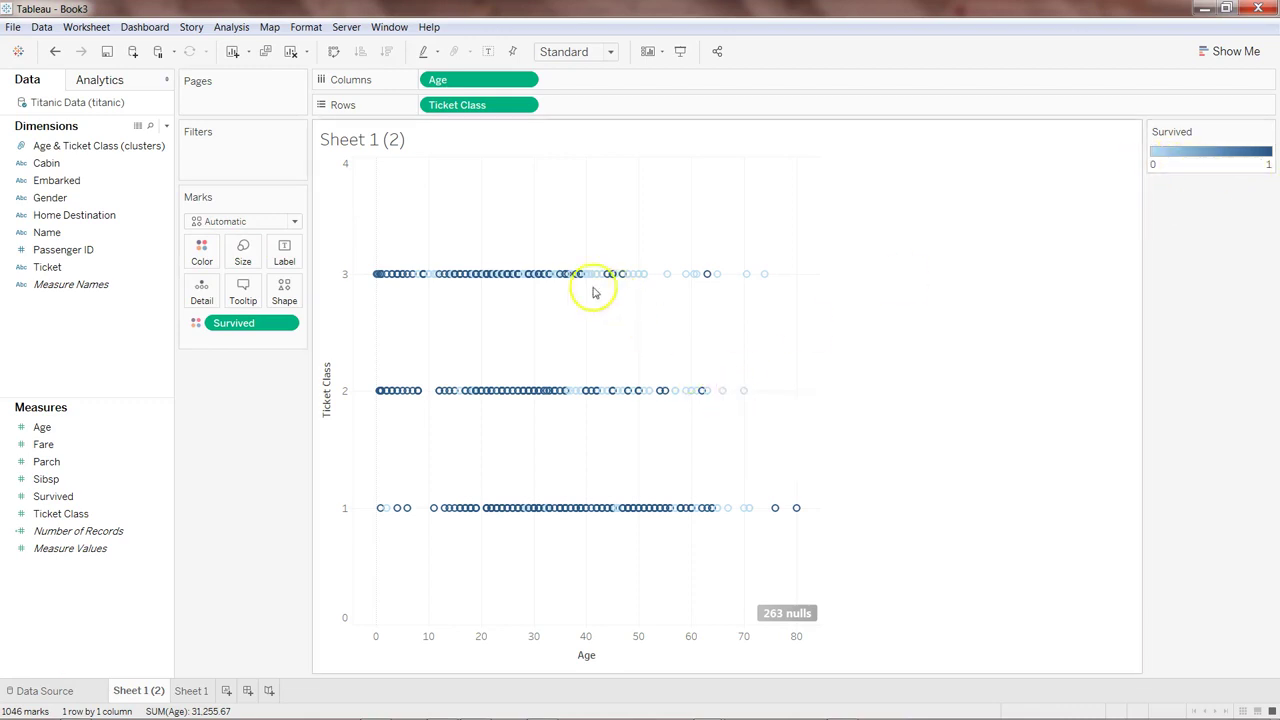
mouse_move(705, 277)
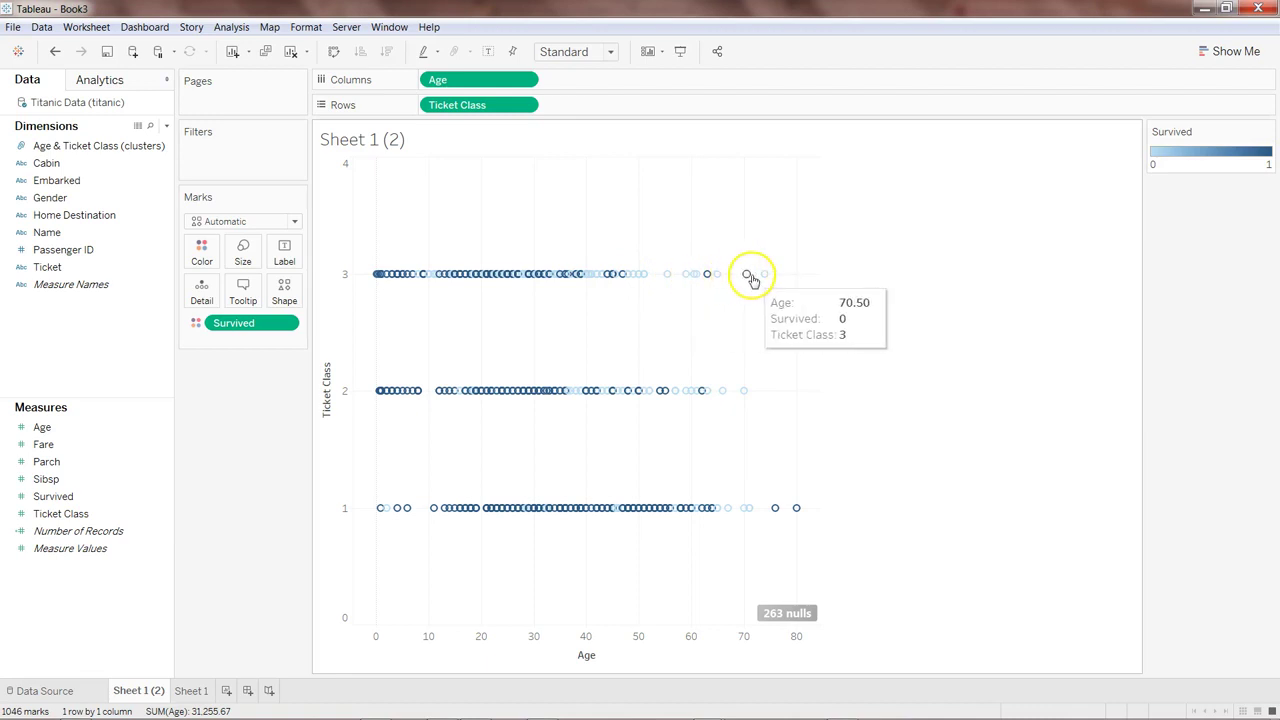
mouse_move(750, 278)
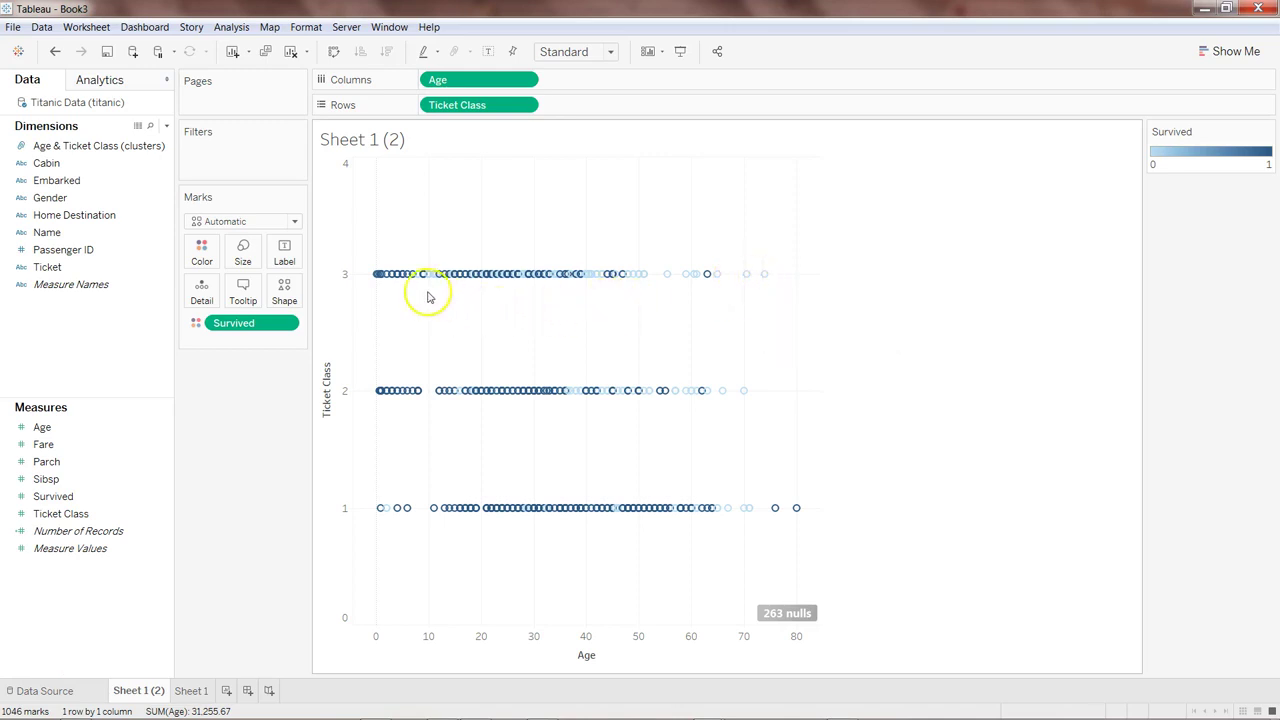
mouse_move(471, 282)
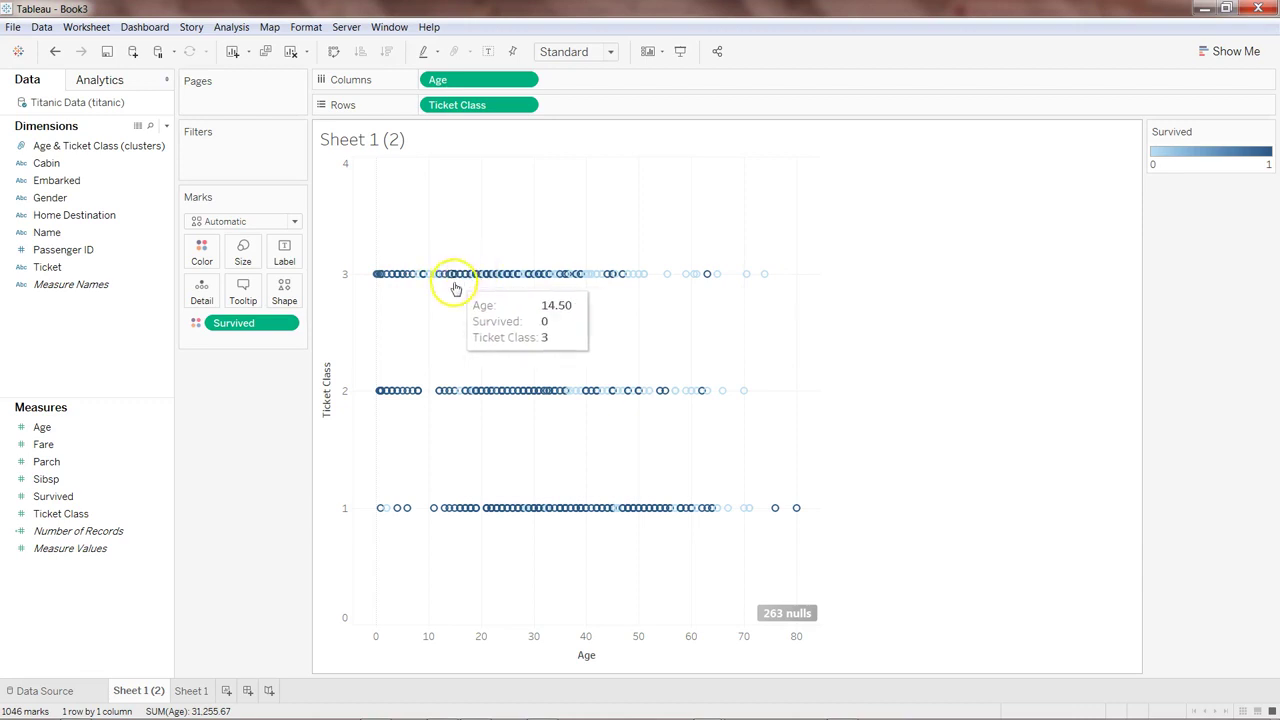
mouse_move(455, 513)
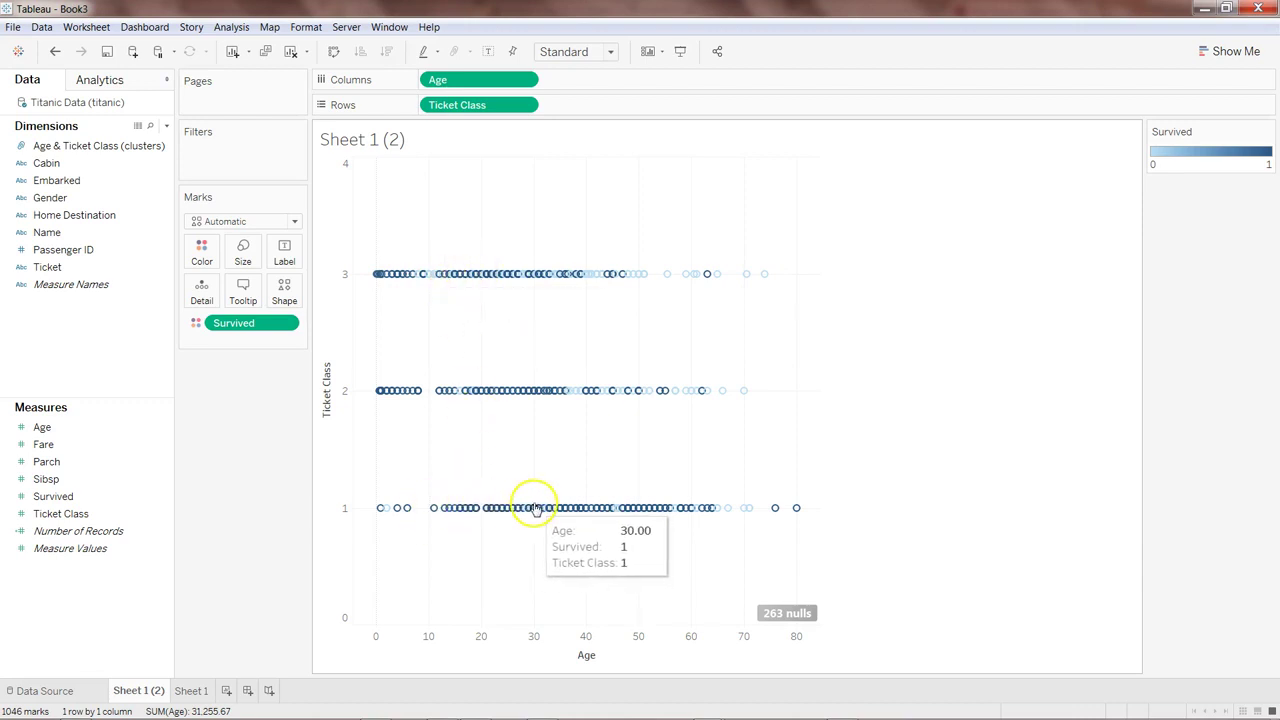
mouse_move(541, 510)
mouse_move(515, 391)
mouse_move(527, 278)
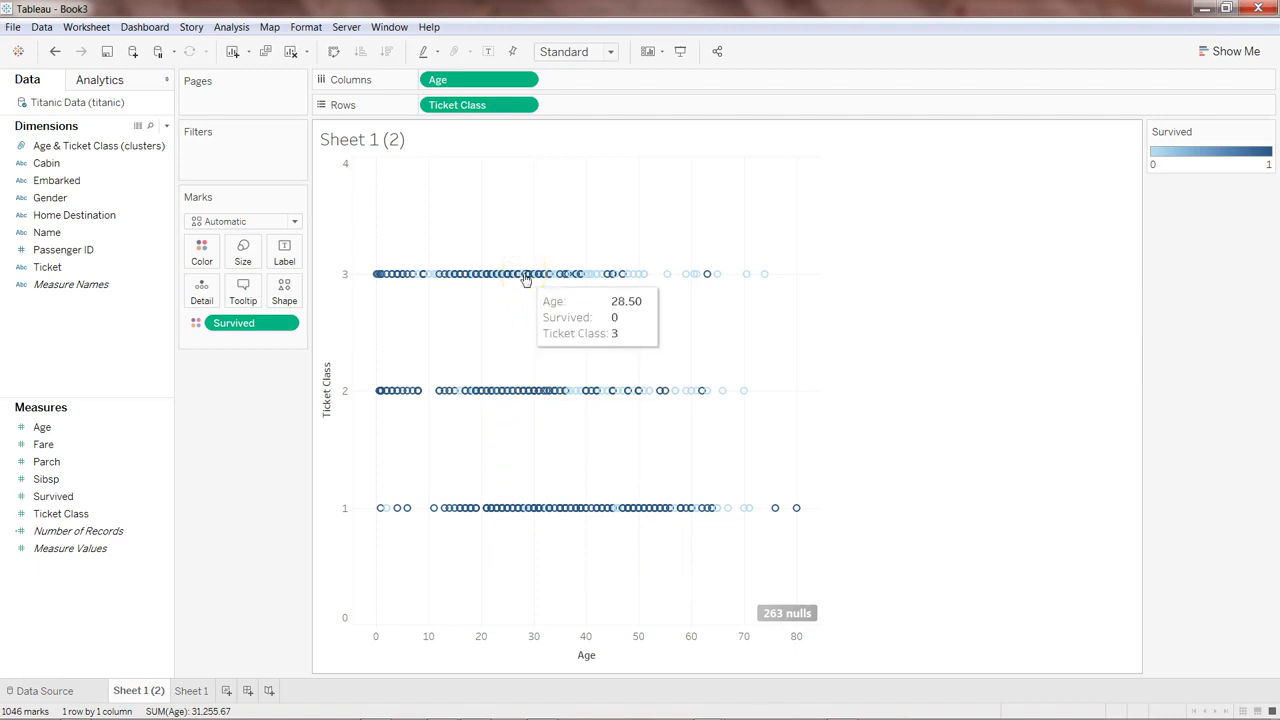
- On Sheet 1, edit the clusters to add Survived as a variable alongside Age and Ticket Class
left_click(192, 690)
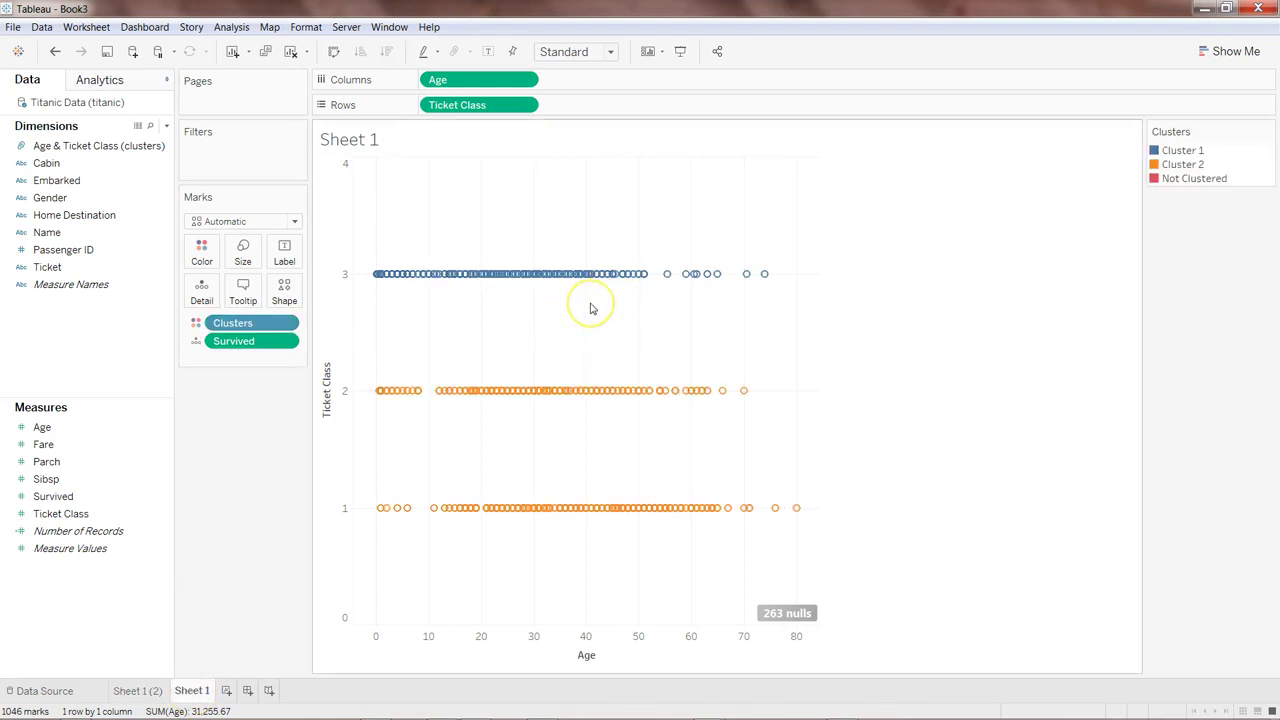
left_click(287, 323)
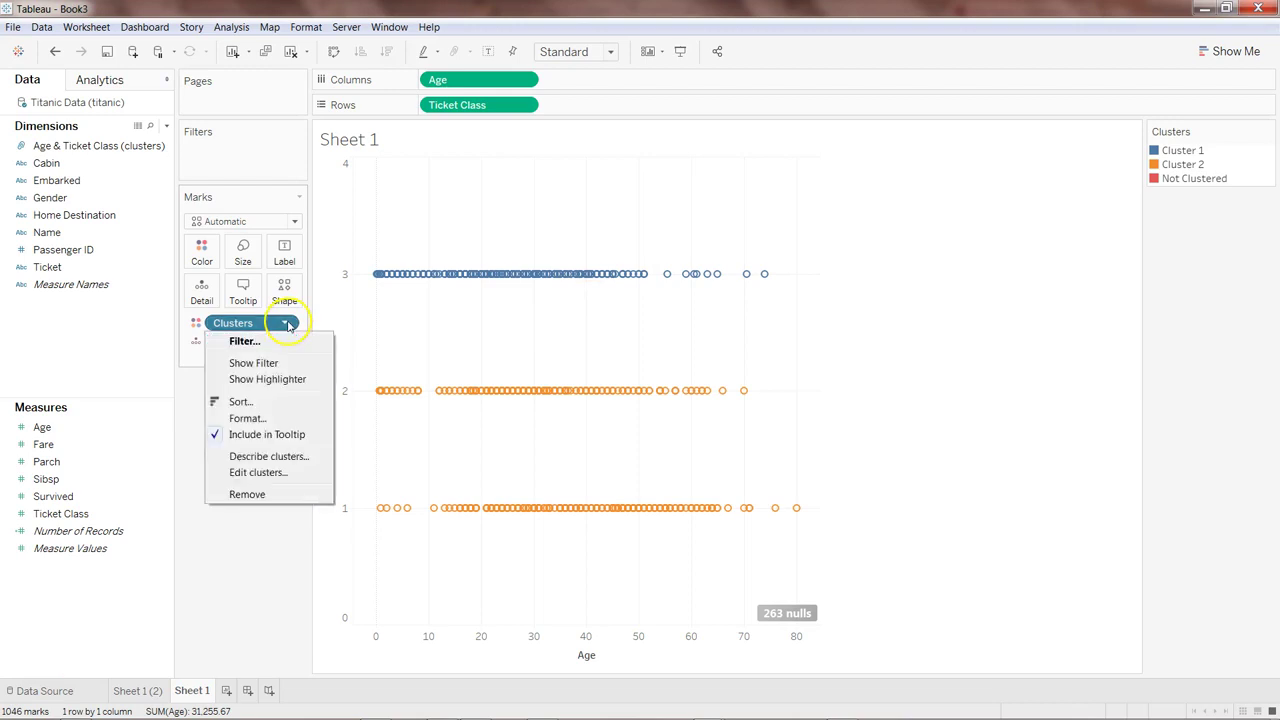
left_click(260, 472)
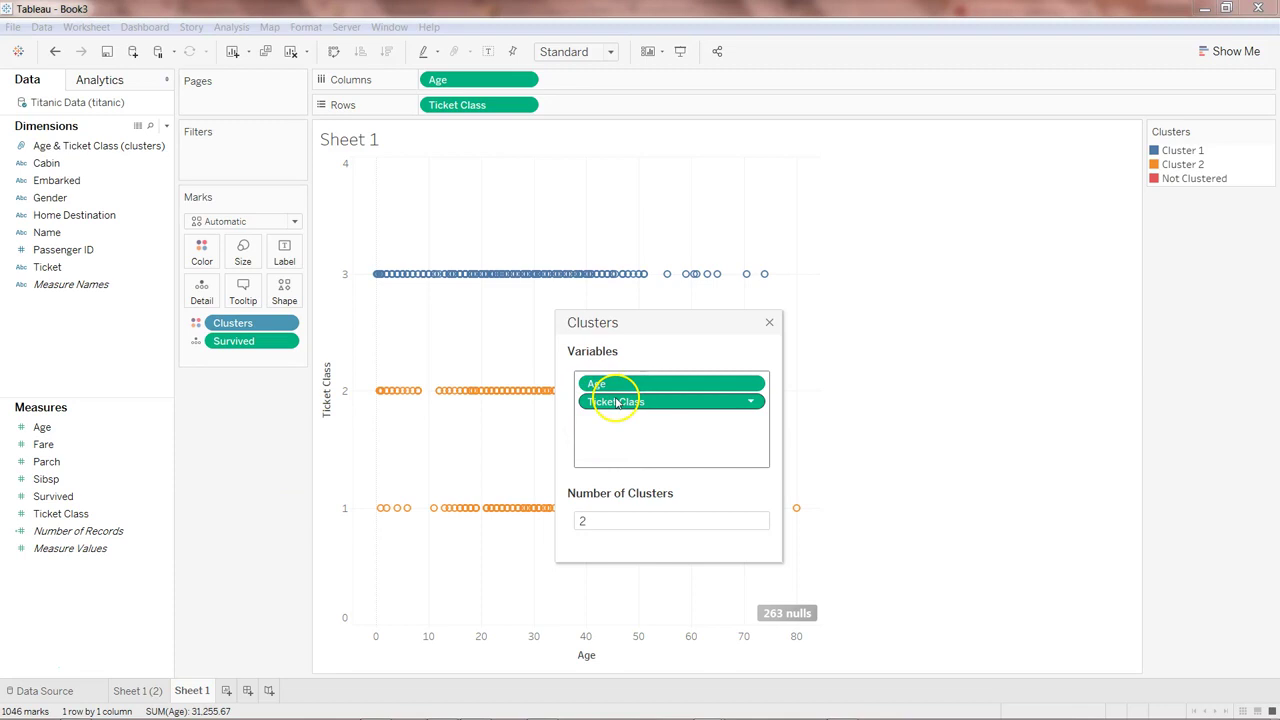
left_click_drag(100, 494, 658, 435)
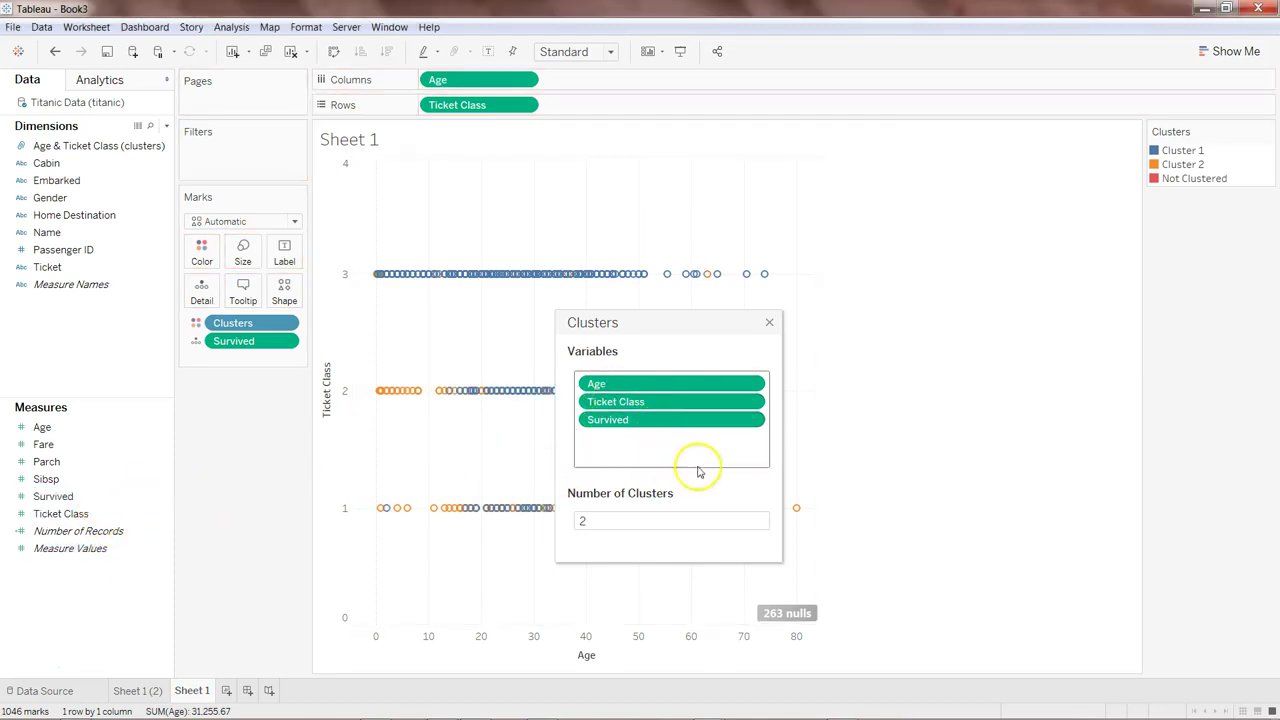
left_click(769, 322)
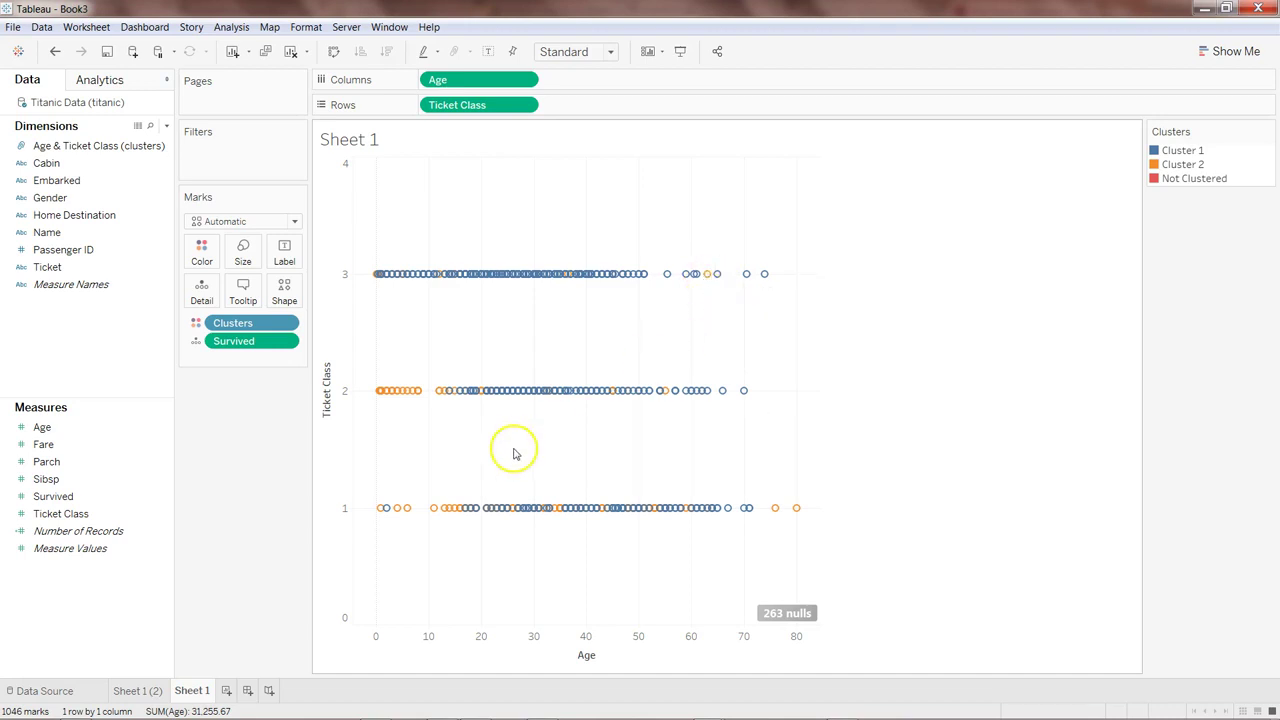
- Inspect the tooltips of passenger marks across Cluster 1 and Cluster 2 on Sheet 1
mouse_move(381, 403)
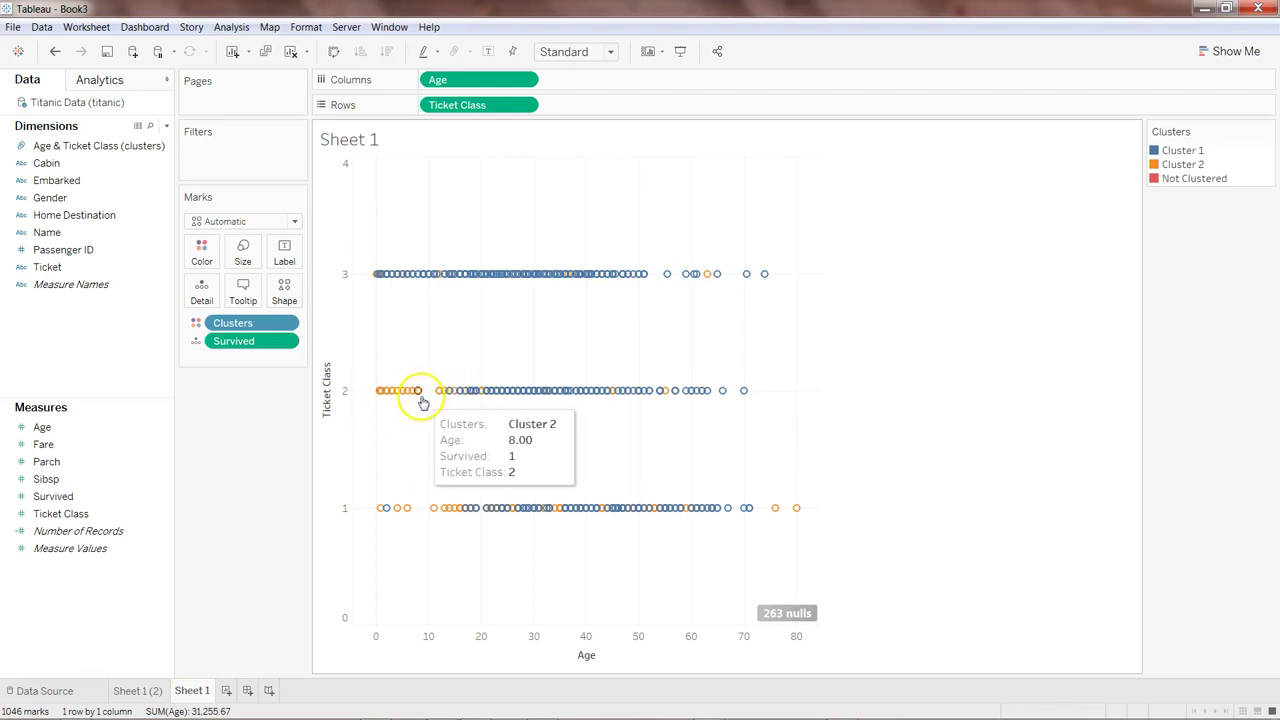
mouse_move(556, 396)
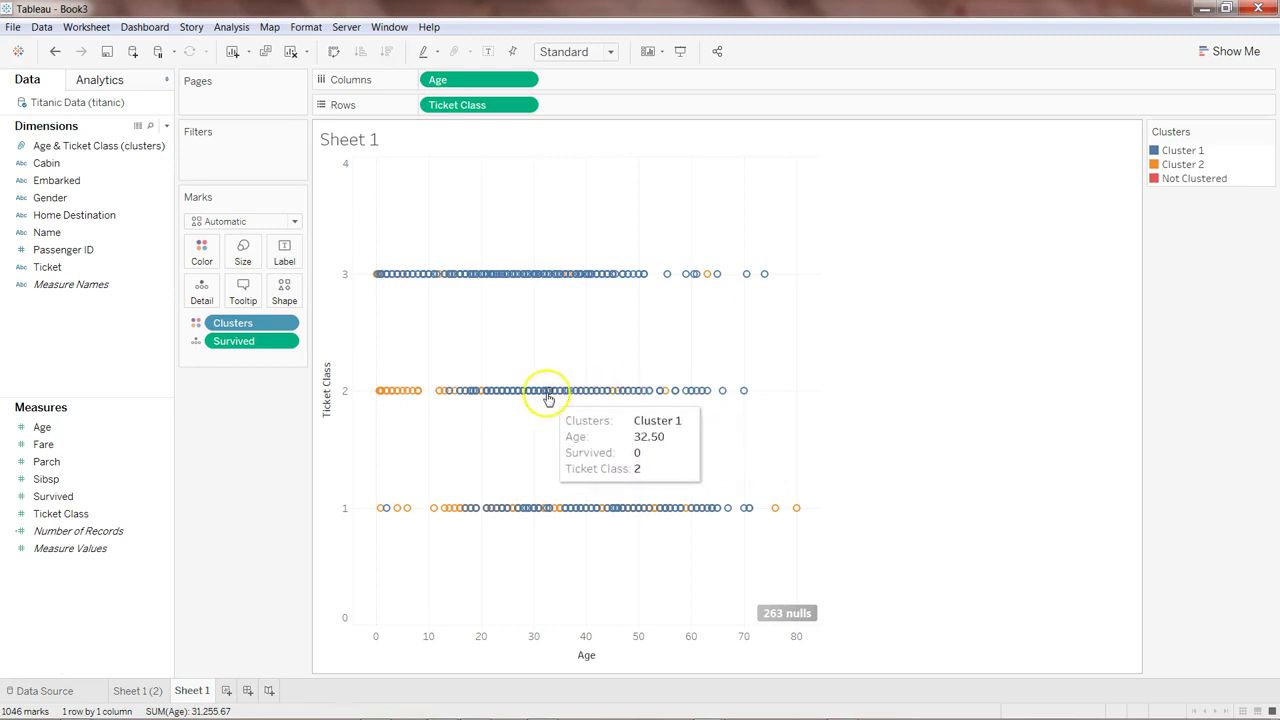
mouse_move(633, 400)
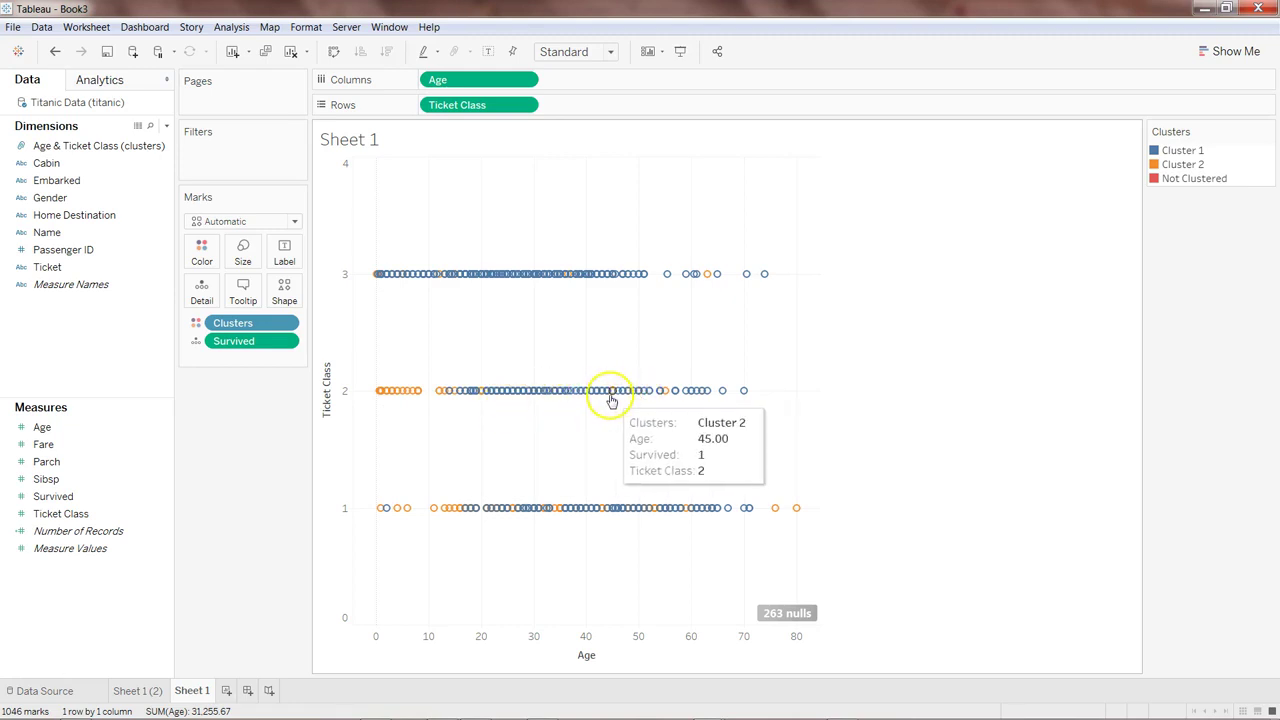
mouse_move(718, 516)
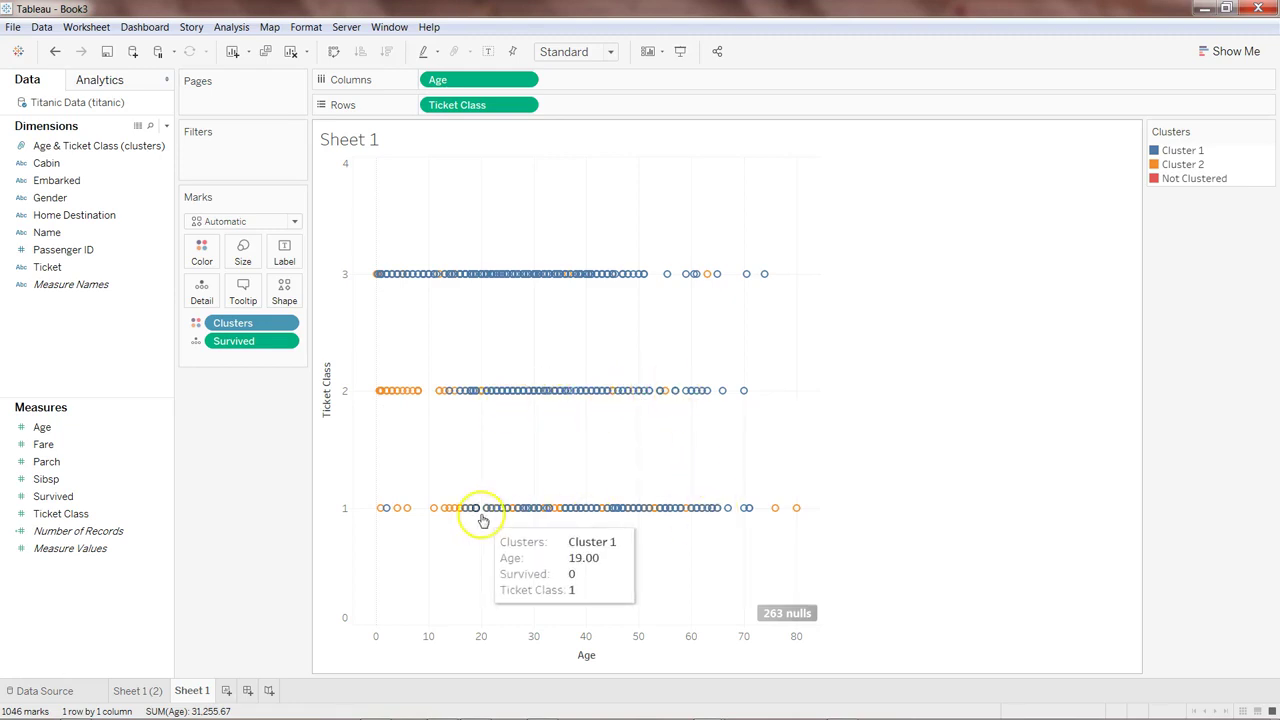
mouse_move(378, 522)
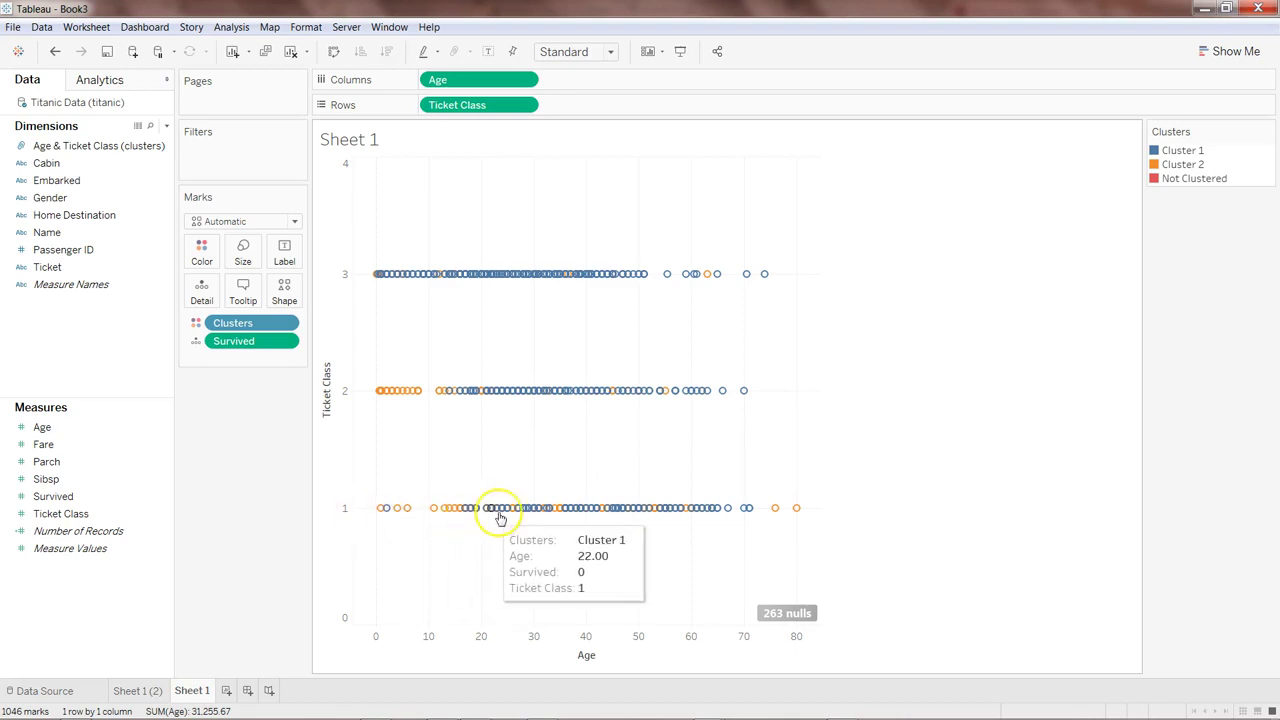
mouse_move(604, 519)
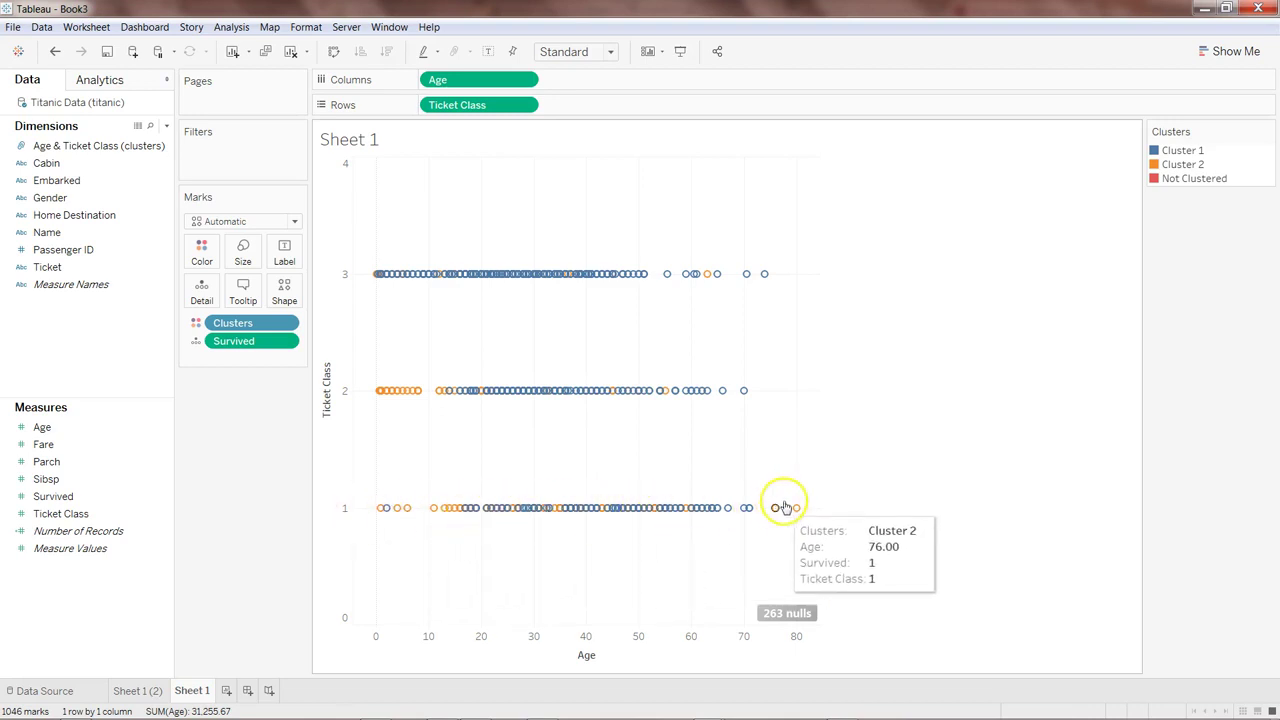
mouse_move(778, 514)
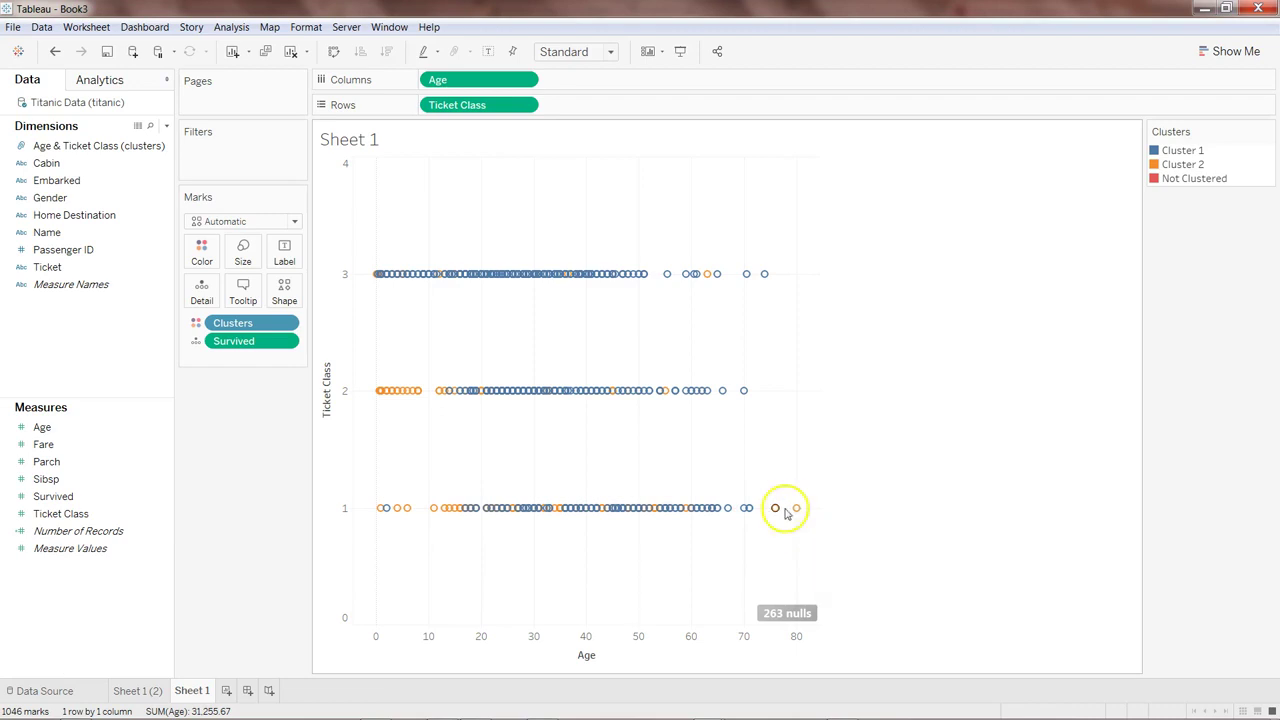
- Compare Sheet 1 (2) with Sheet 1 and check mark values shaded by Survived
left_click(147, 692)
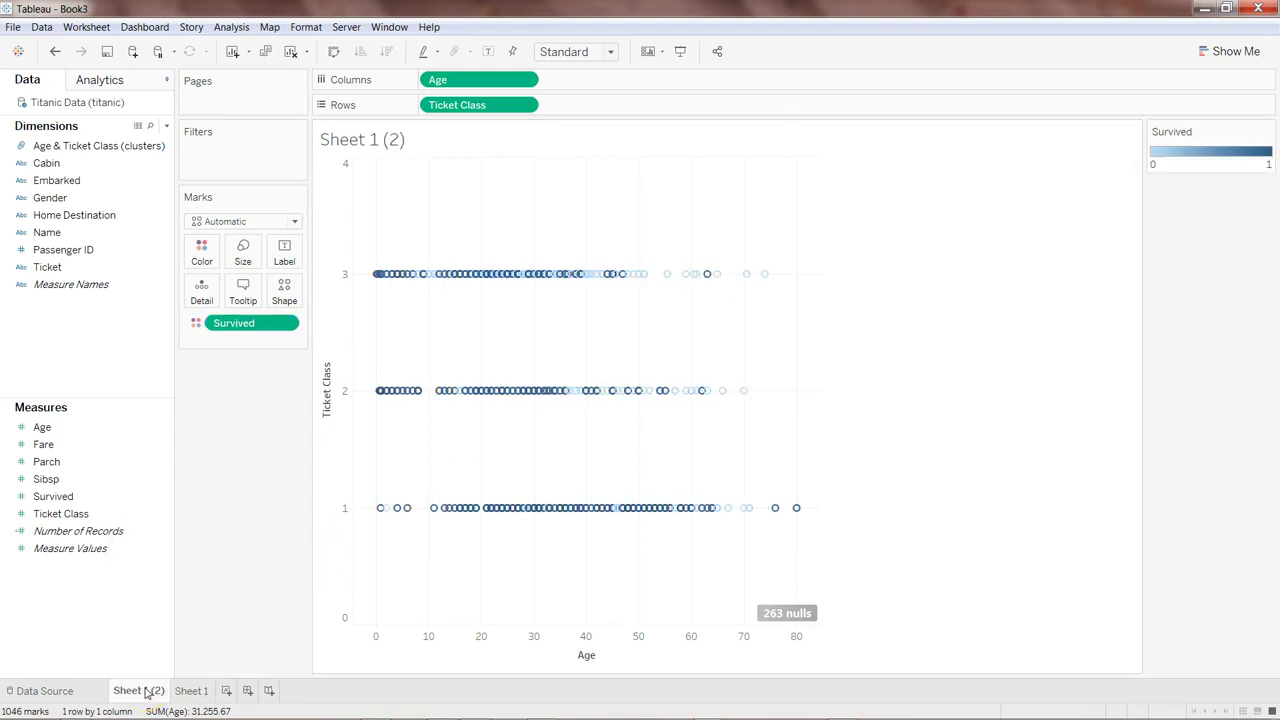
mouse_move(762, 276)
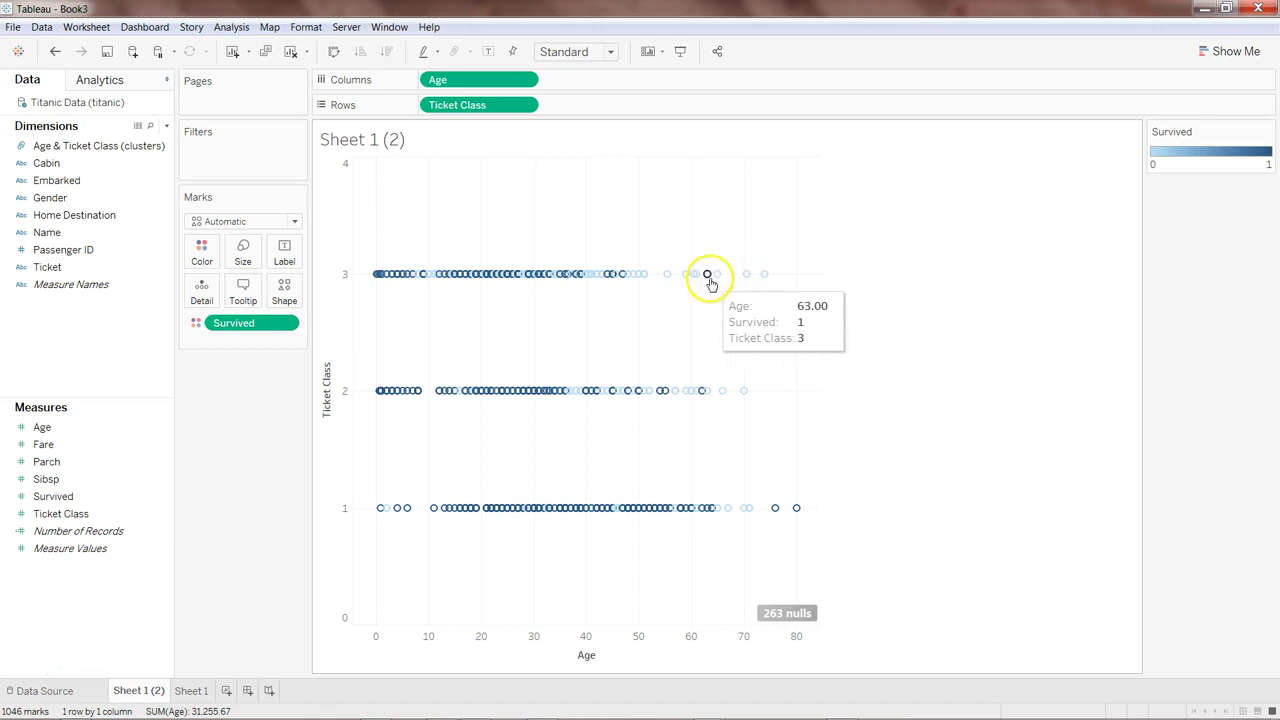
left_click(188, 697)
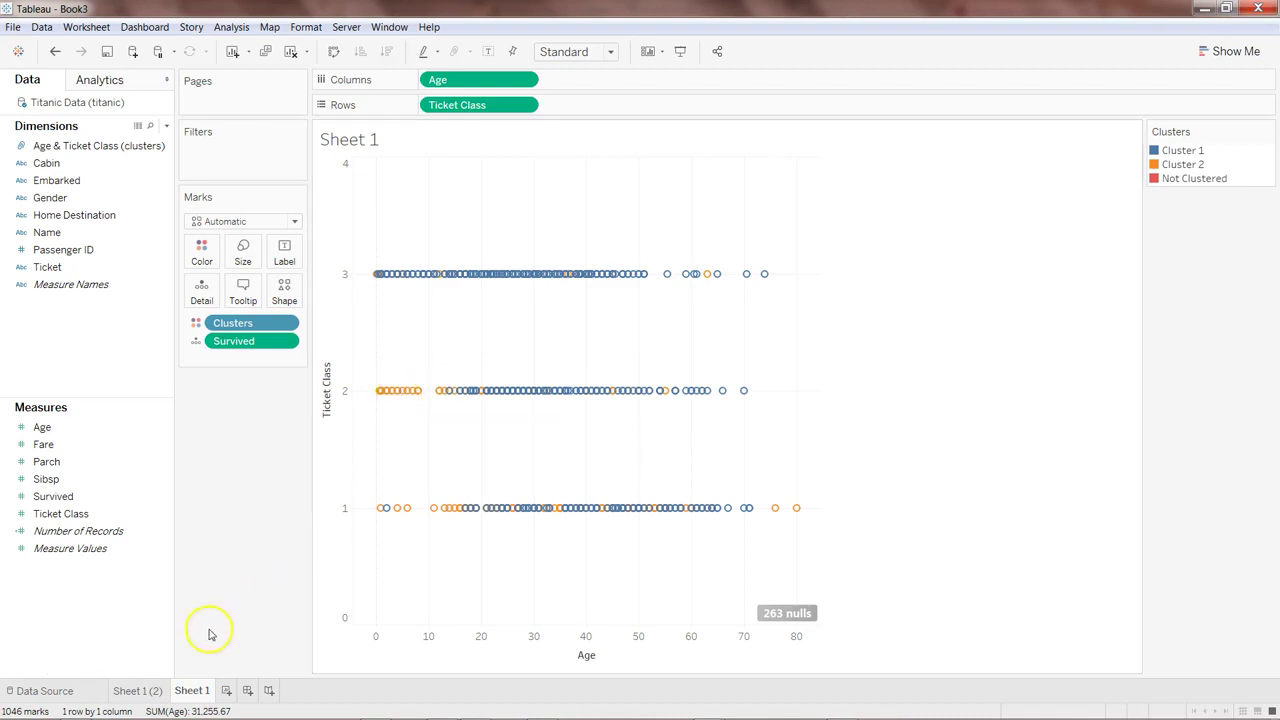
left_click(147, 691)
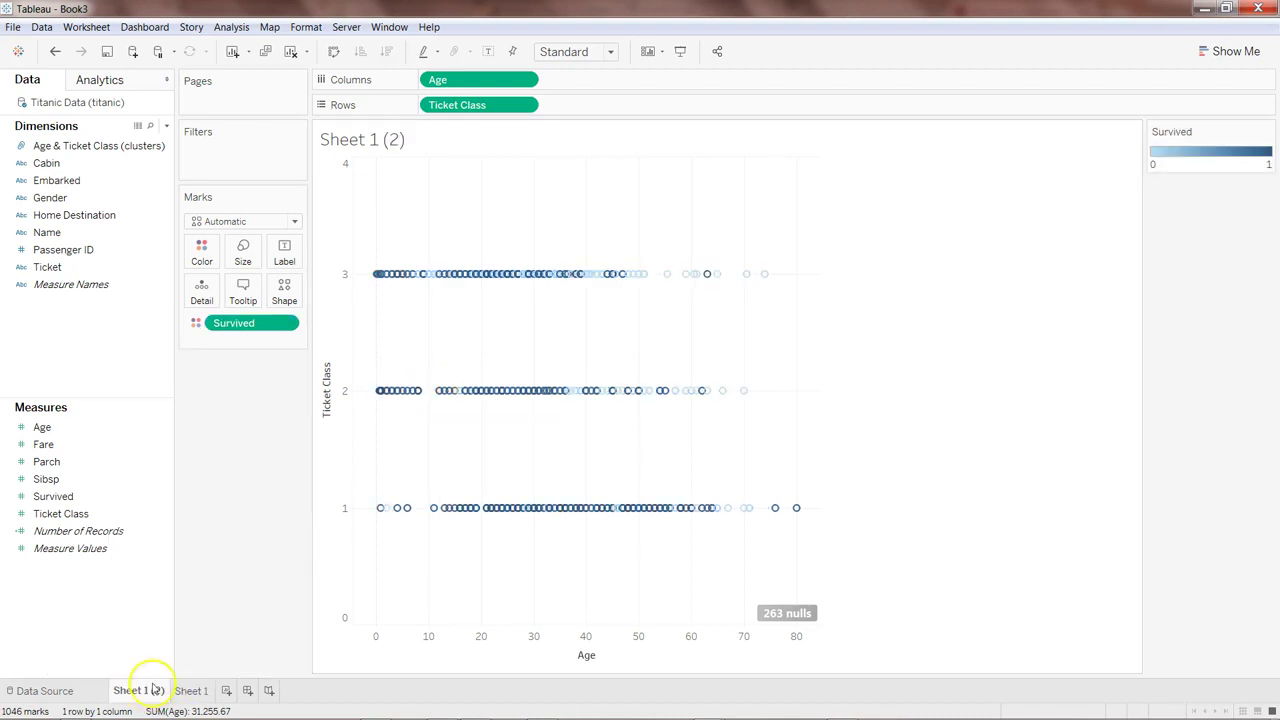
mouse_move(386, 399)
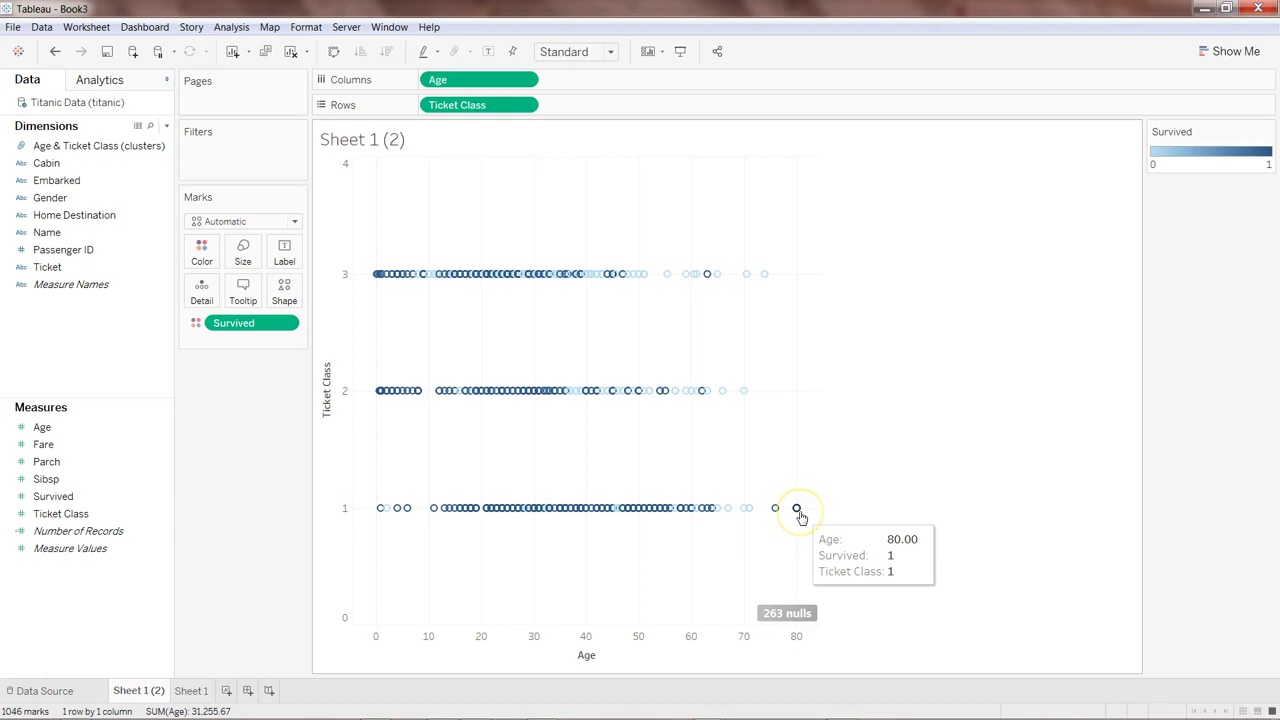
left_click(199, 641)
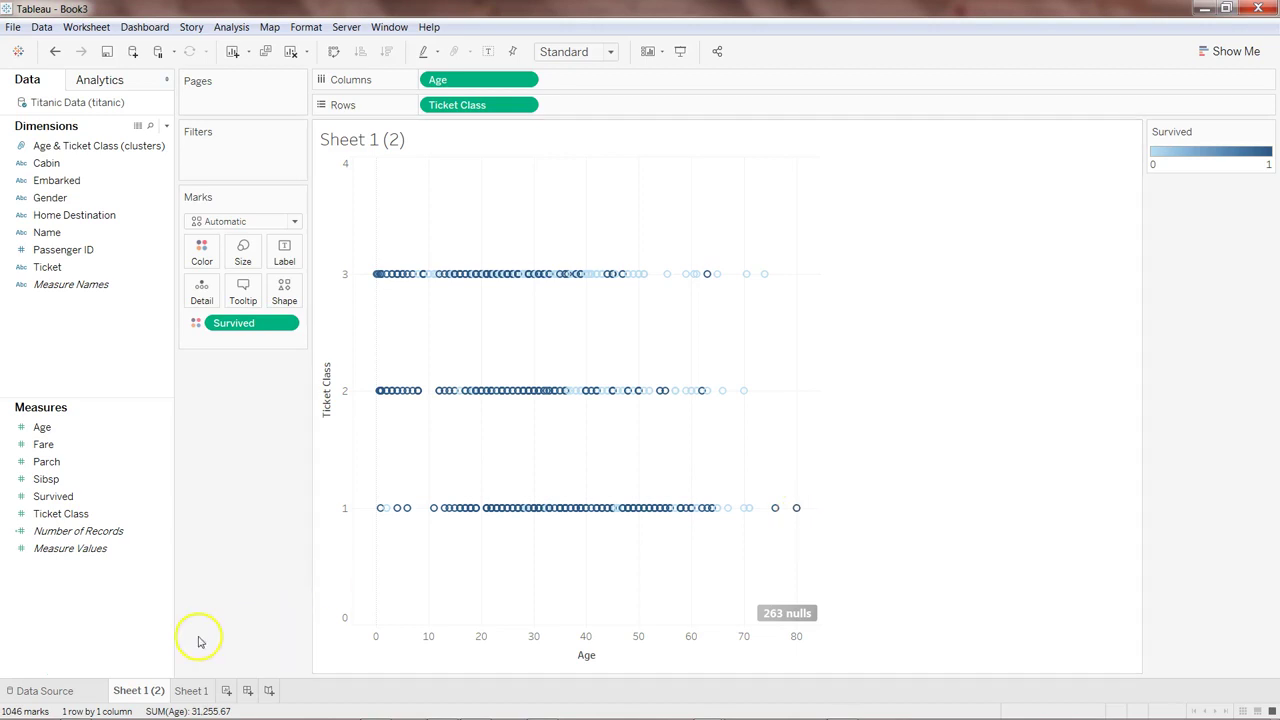
- Return to Sheet 1 and inspect the cluster, age, survival and ticket class of its marks
left_click(192, 691)
mouse_move(781, 517)
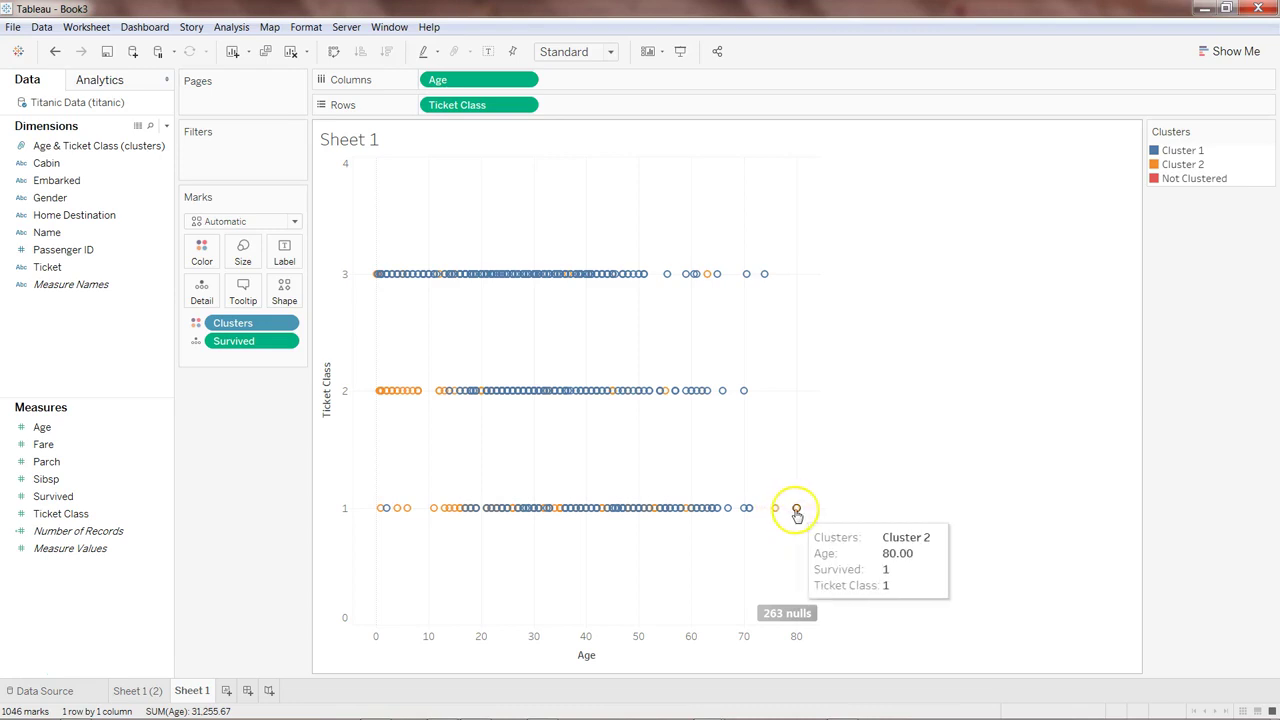
mouse_move(794, 513)
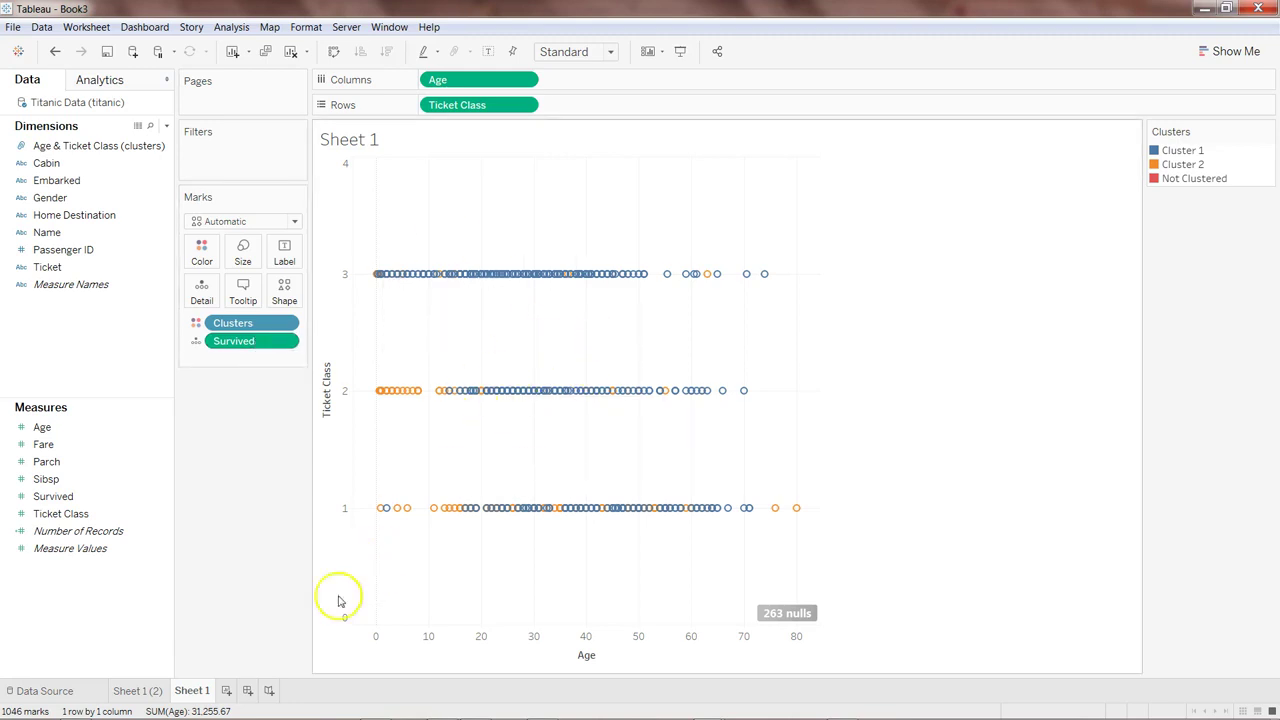
- Create a new worksheet with Age on Columns and Gender on Rows
left_click(227, 691)
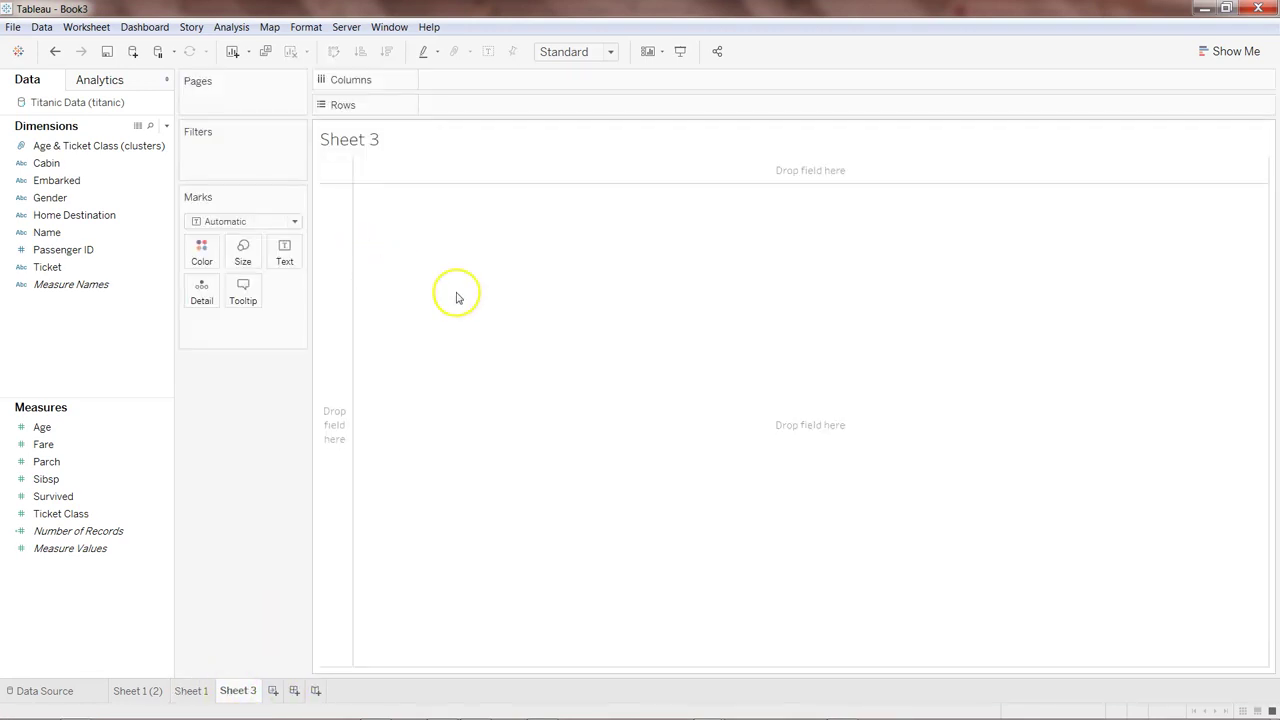
left_click(126, 426)
mouse_move(125, 433)
left_mouse_down()
mouse_move(409, 303)
mouse_move(517, 166)
mouse_move(543, 94)
left_mouse_up()
mouse_move(134, 196)
left_mouse_down()
mouse_move(490, 138)
mouse_move(514, 114)
left_mouse_up()
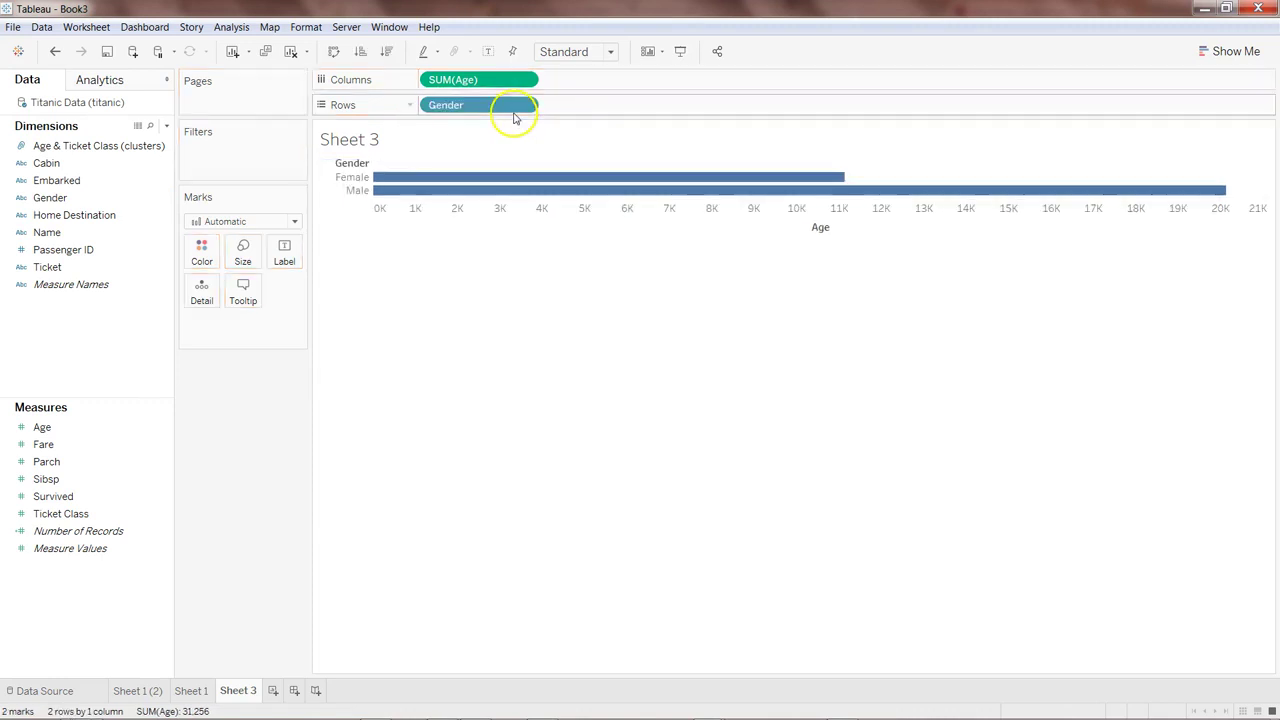
- Disaggregate measures to show individual ages and colour the marks by Survived
left_click(229, 27)
left_click(236, 61)
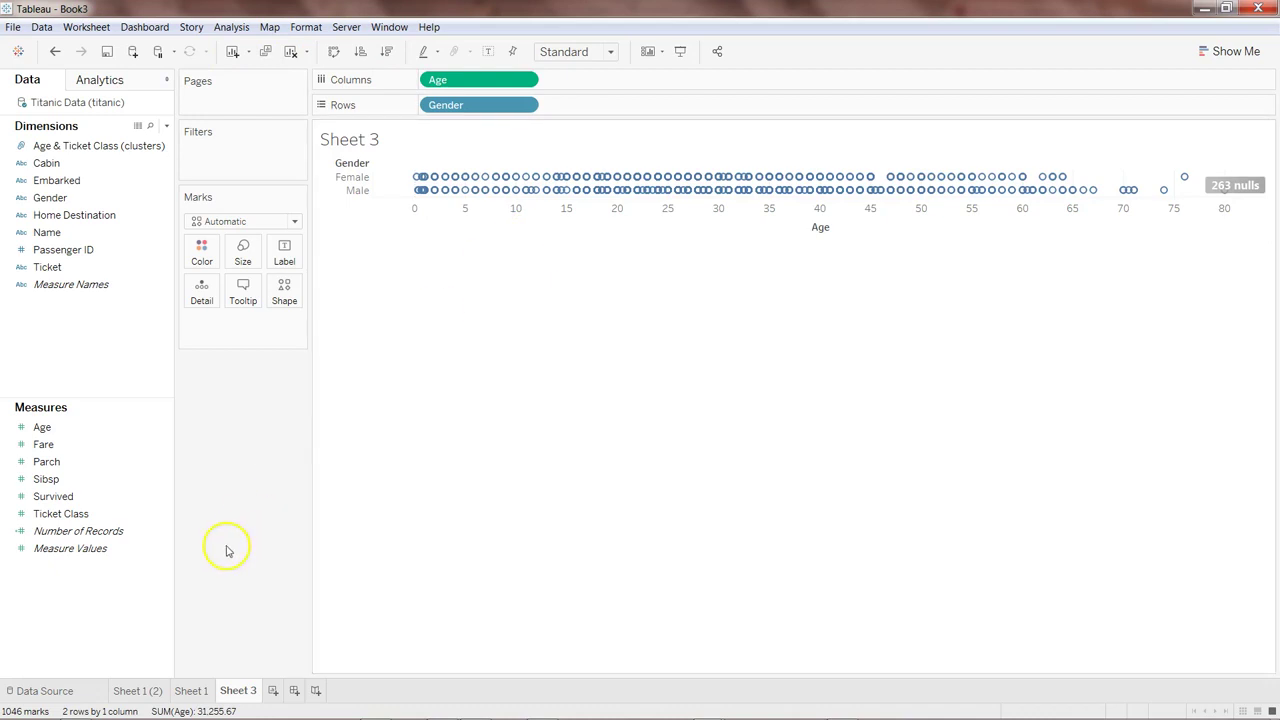
left_click(96, 496)
left_click_drag(96, 496, 201, 254)
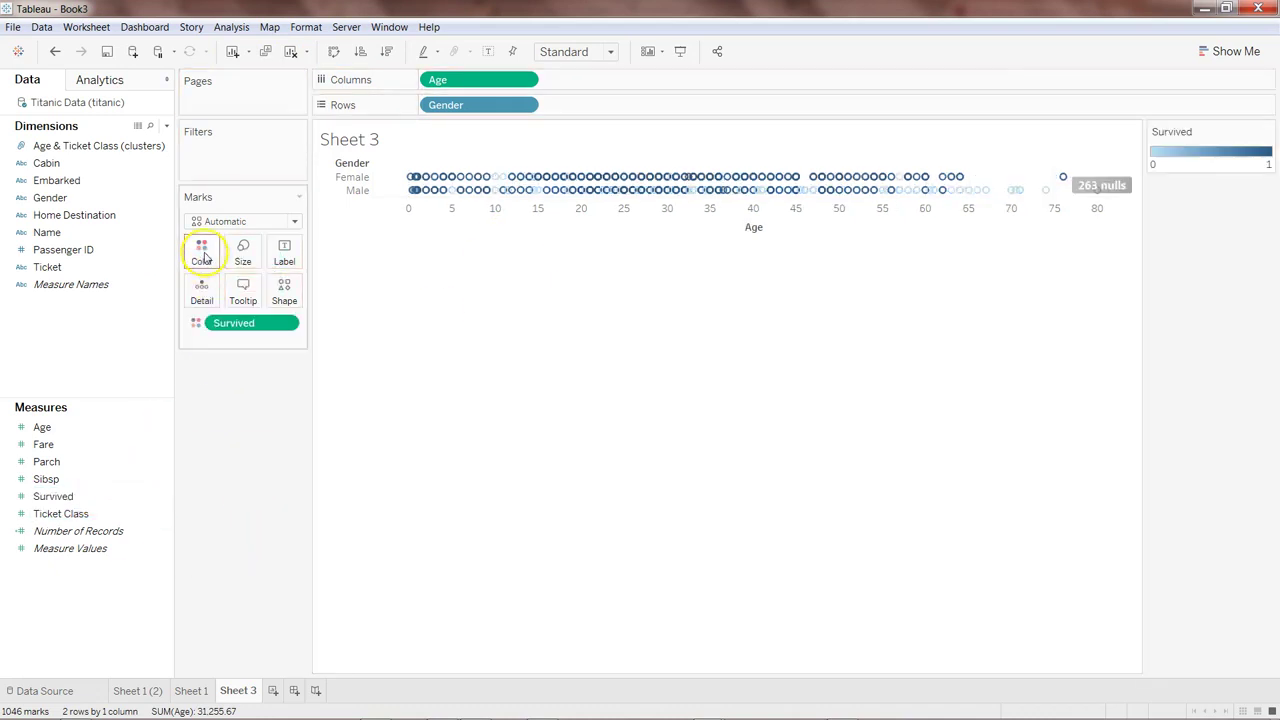
mouse_move(922, 196)
mouse_move(1016, 197)
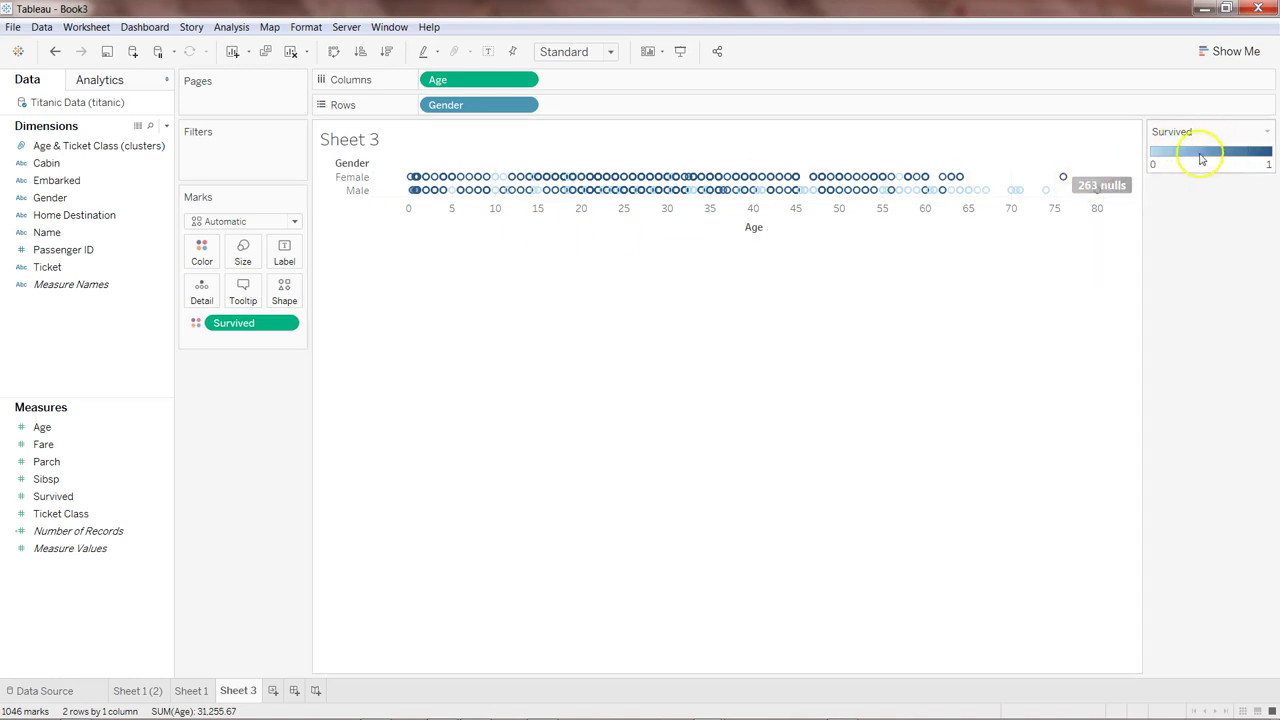
- Give Survived a stepped 2-step Orange-Blue Diverging palette, orange for 0 and blue for 1
left_click(203, 252)
left_click(249, 302)
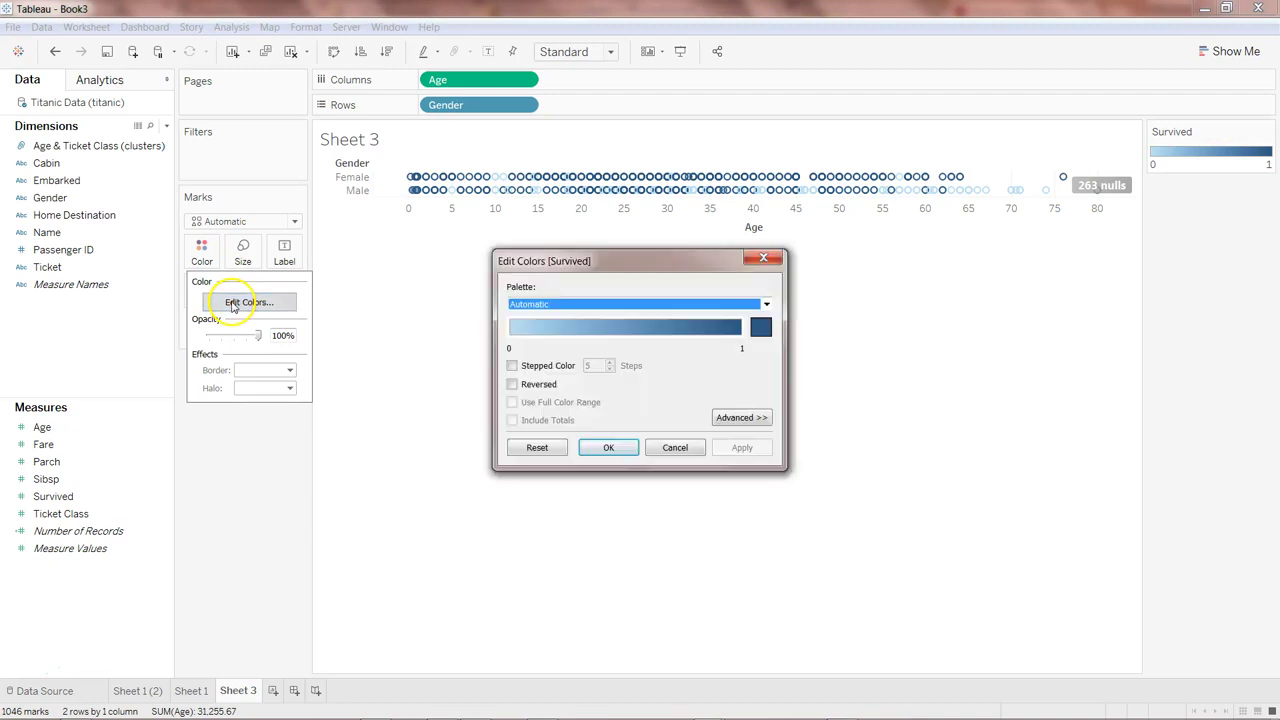
left_click(546, 369)
left_click(610, 370)
left_click(610, 370)
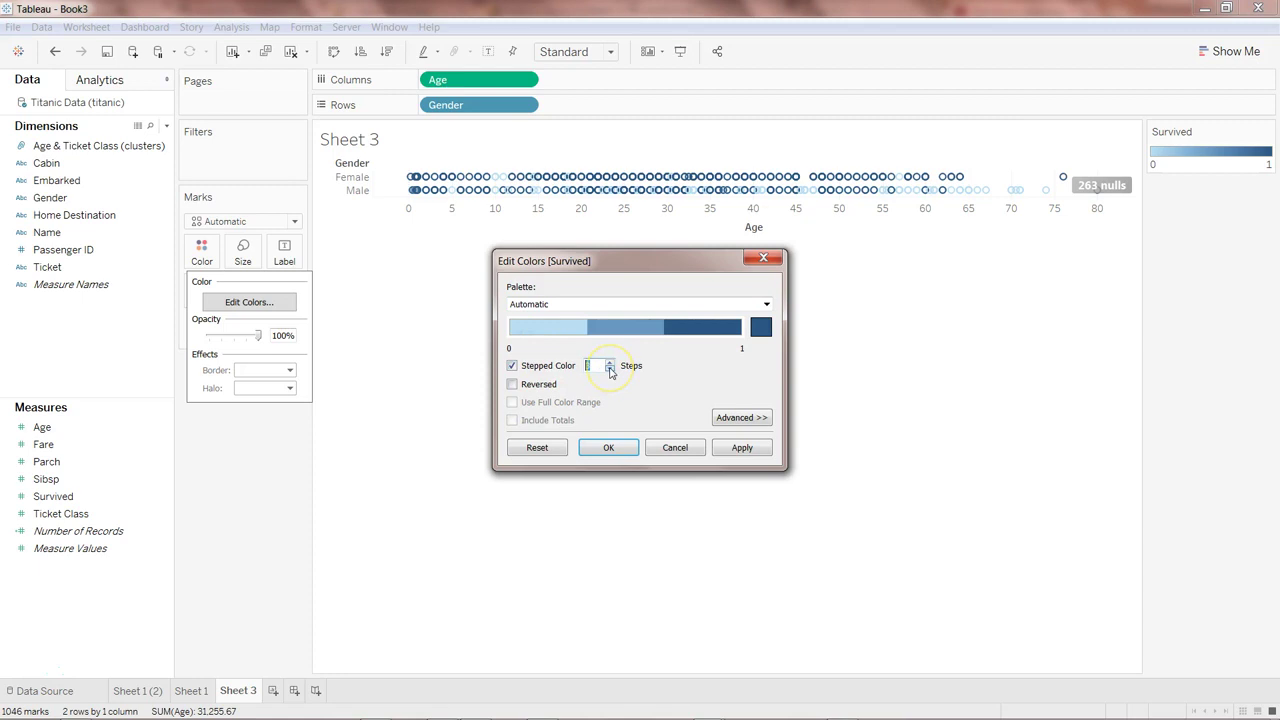
left_click(610, 370)
left_click(643, 332)
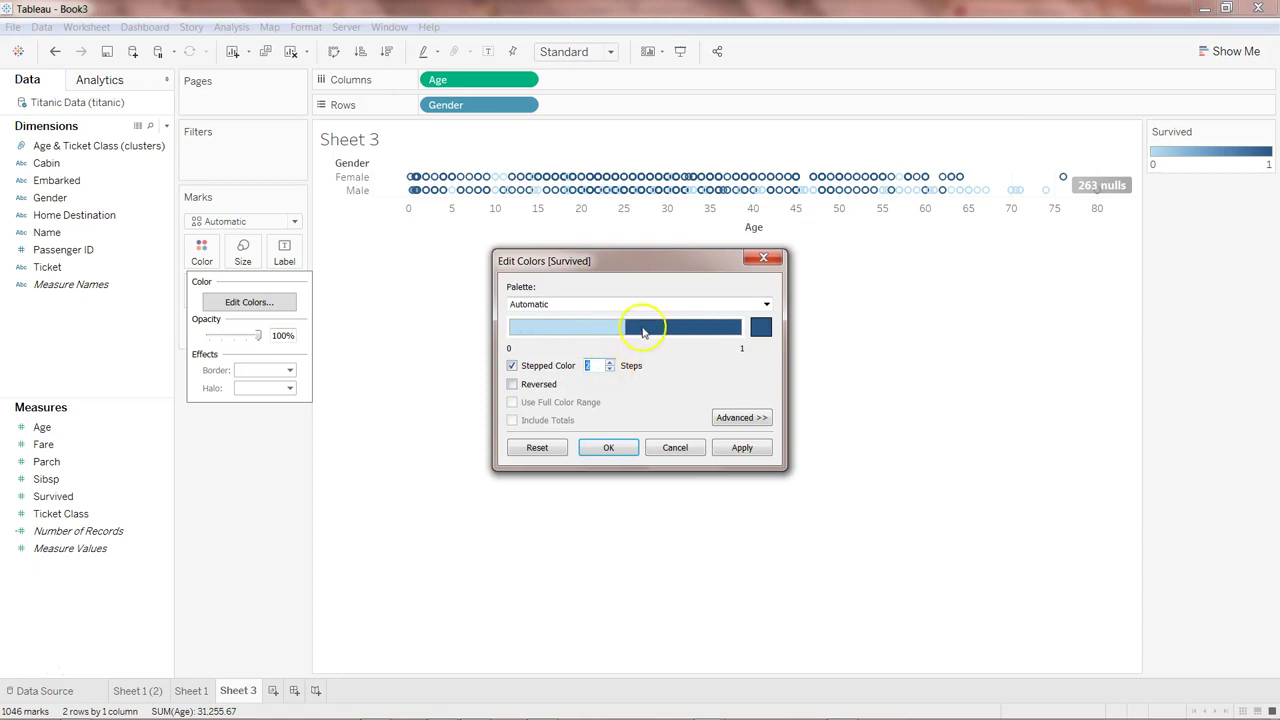
left_click(702, 304)
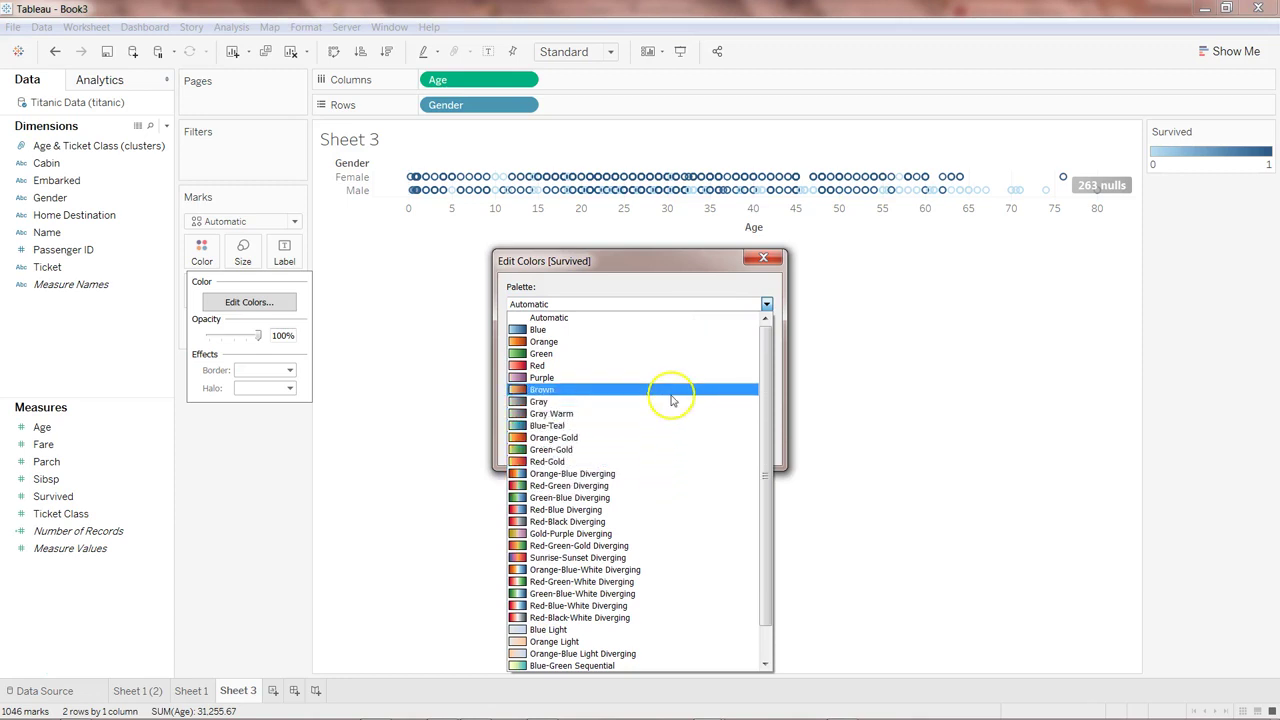
left_click(655, 474)
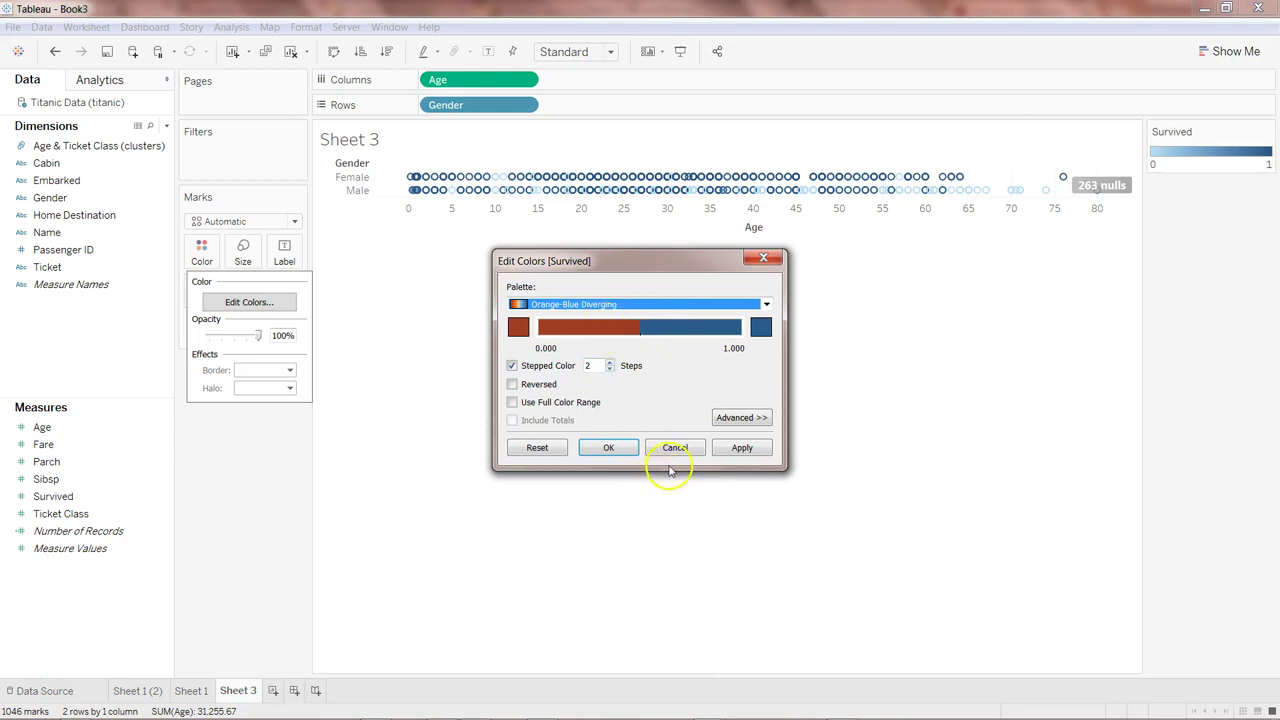
left_click(610, 448)
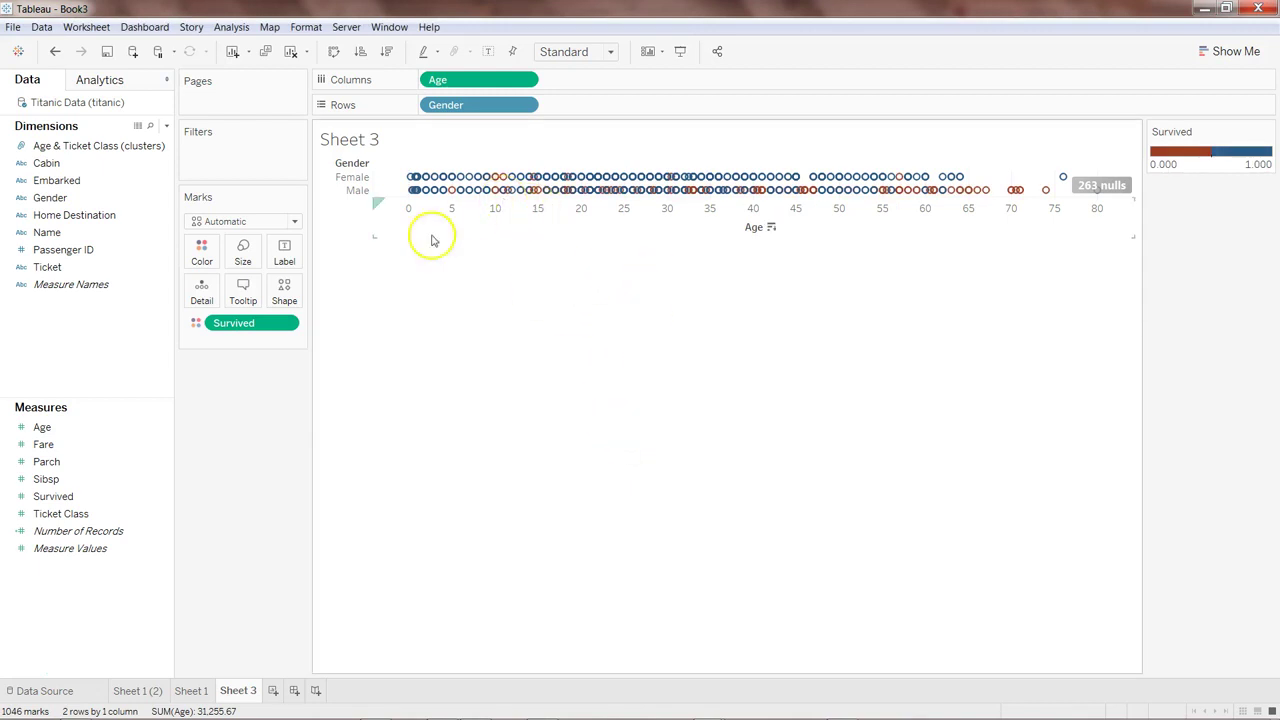
mouse_move(588, 180)
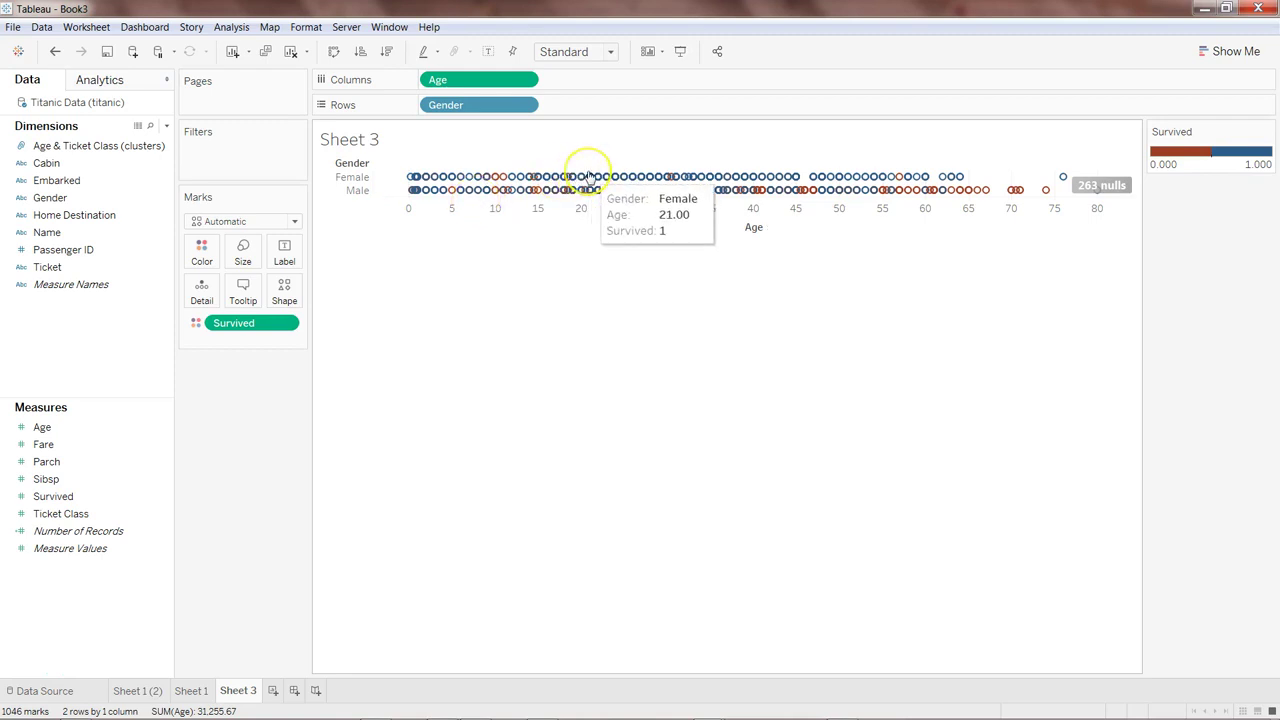
- Duplicate Sheet 3 as Sheet 3 (2) and move Survived from Color to Detail
right_click(246, 694)
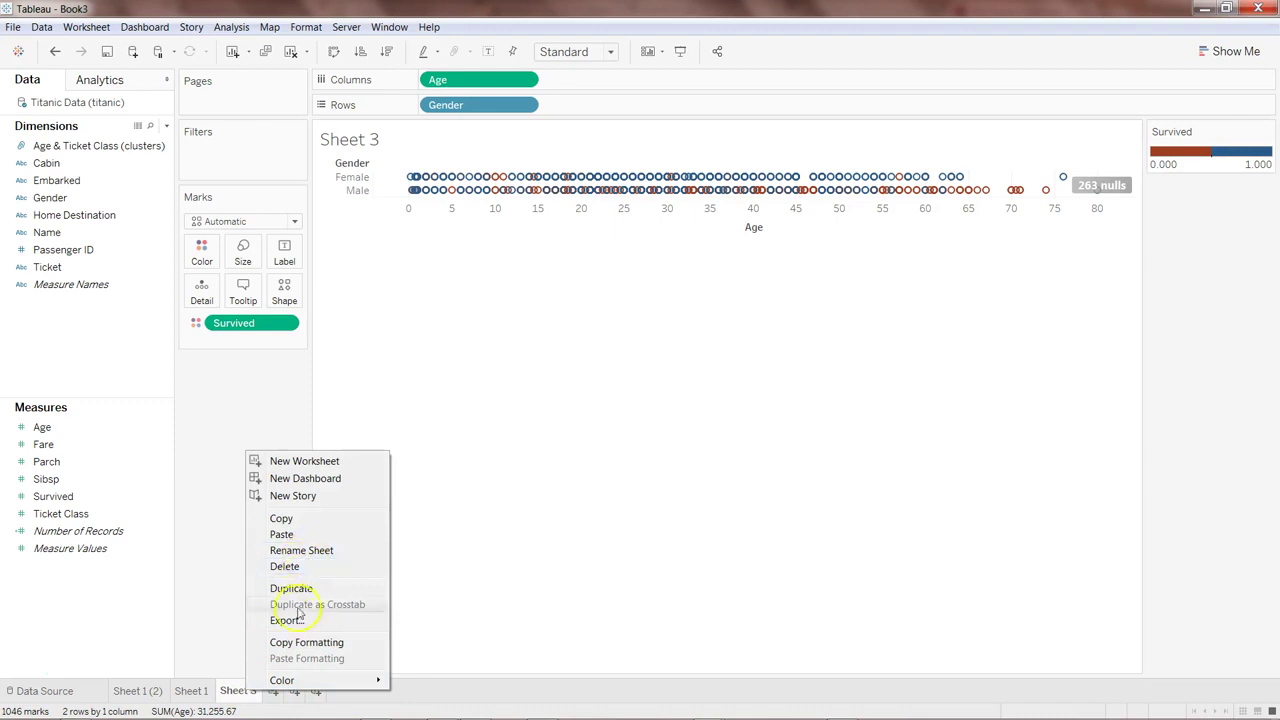
left_click(311, 519)
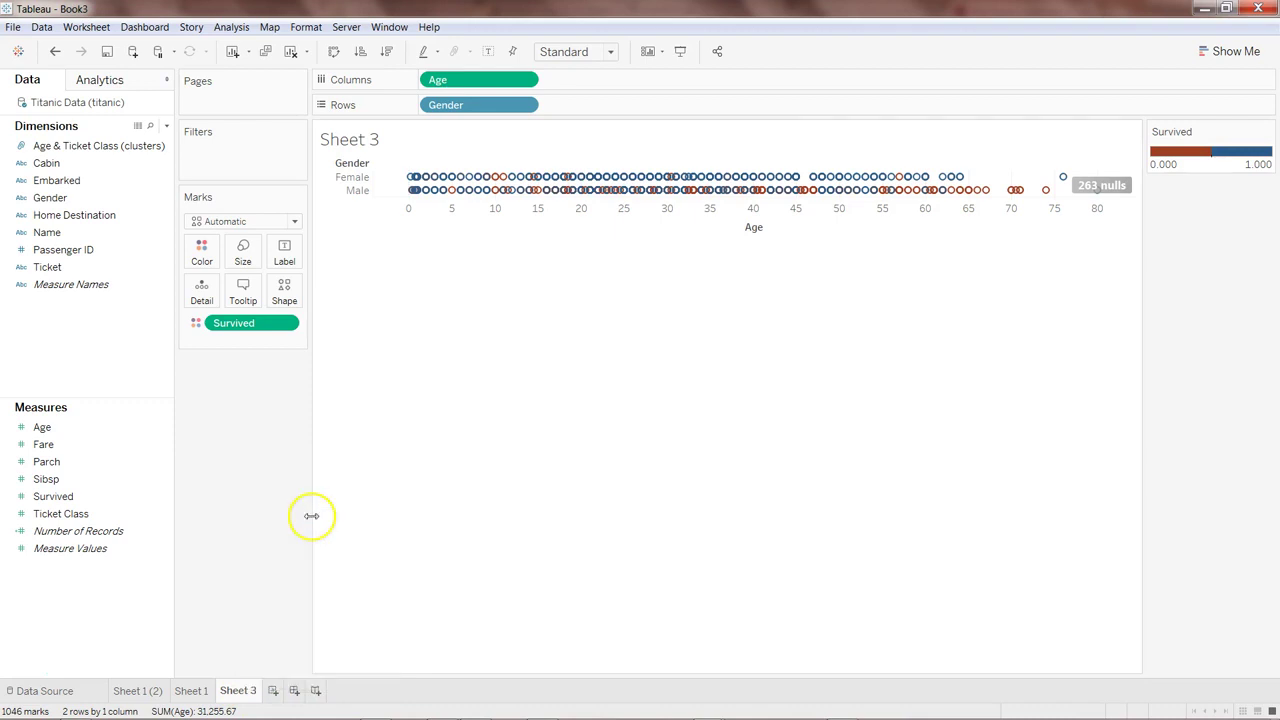
right_click(268, 697)
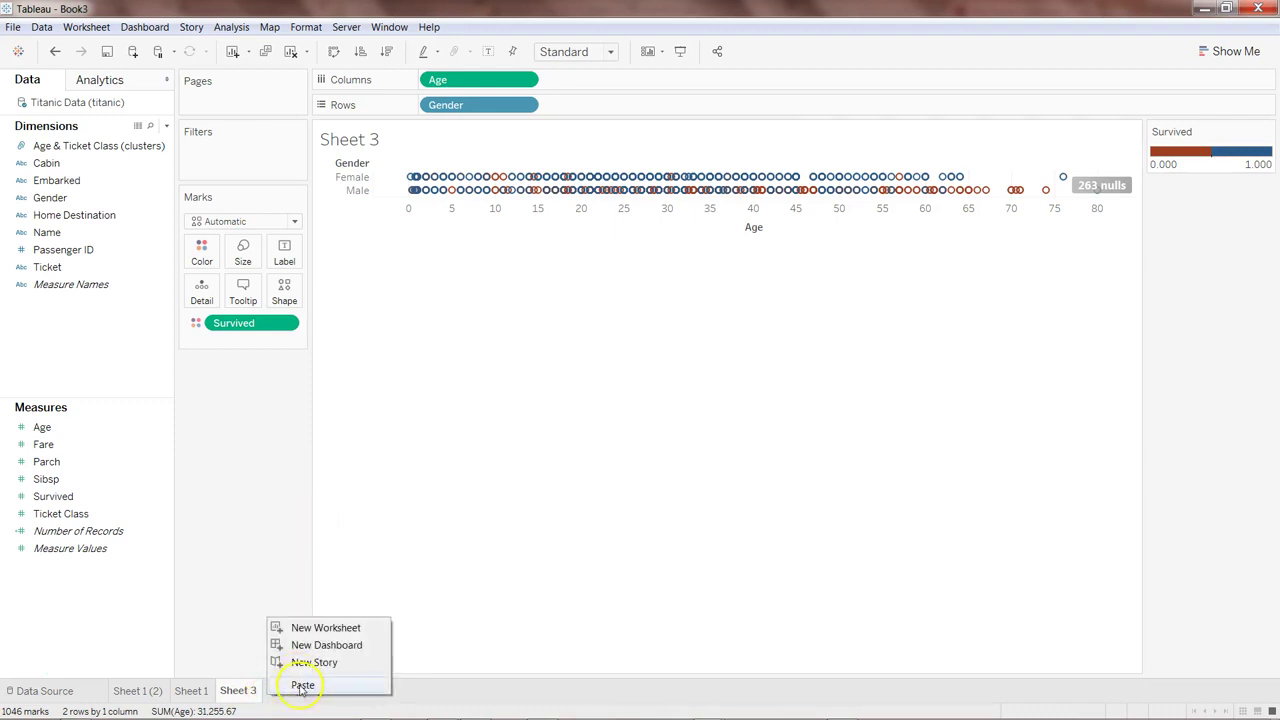
left_click(302, 685)
mouse_move(258, 697)
left_mouse_down()
mouse_move(326, 690)
mouse_move(250, 689)
mouse_move(322, 690)
left_mouse_up()
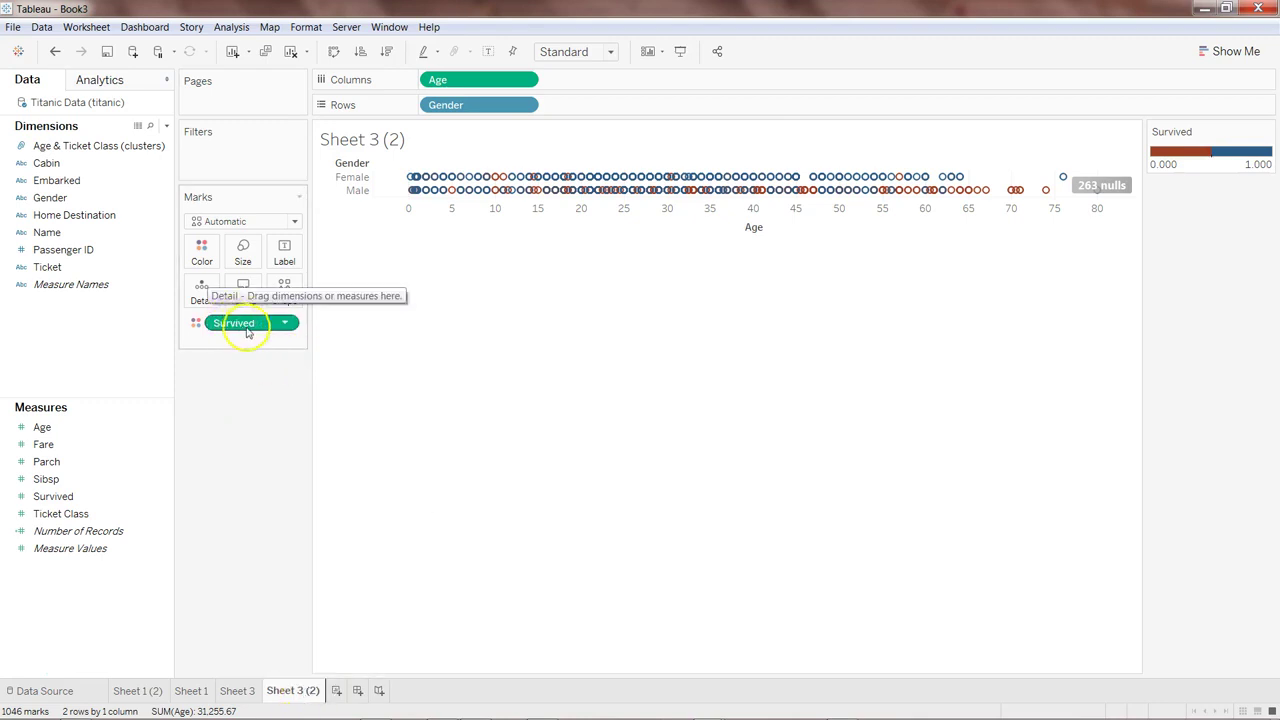
left_click_drag(262, 325, 213, 302)
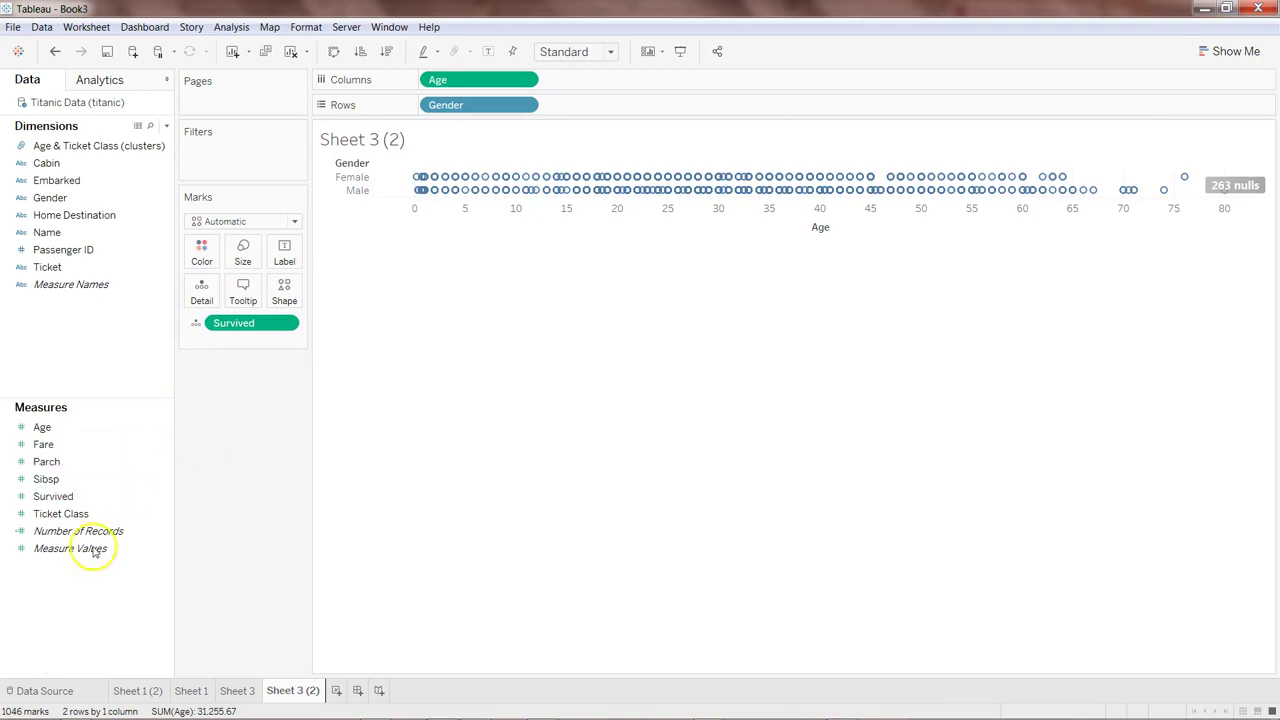
- Add a 2-cluster analysis from the Analytics pane, grouping on Gender, Age and Survived
left_click(102, 80)
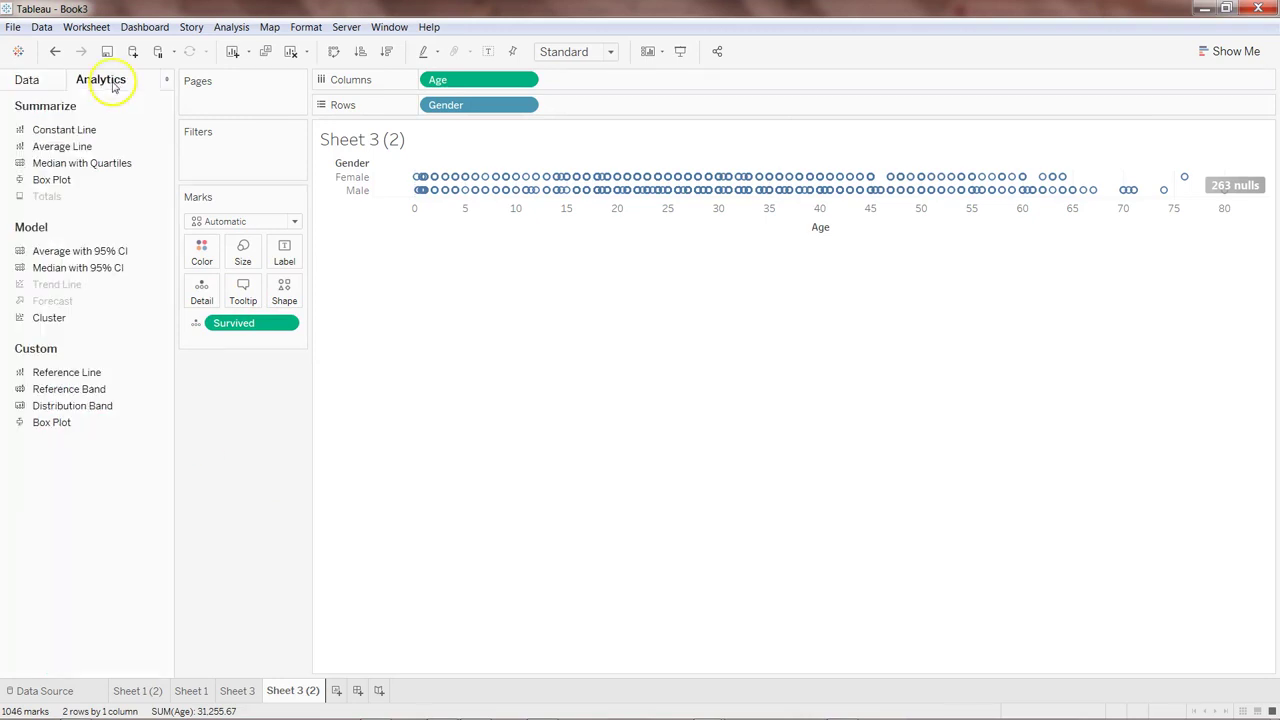
left_click_drag(94, 317, 437, 186)
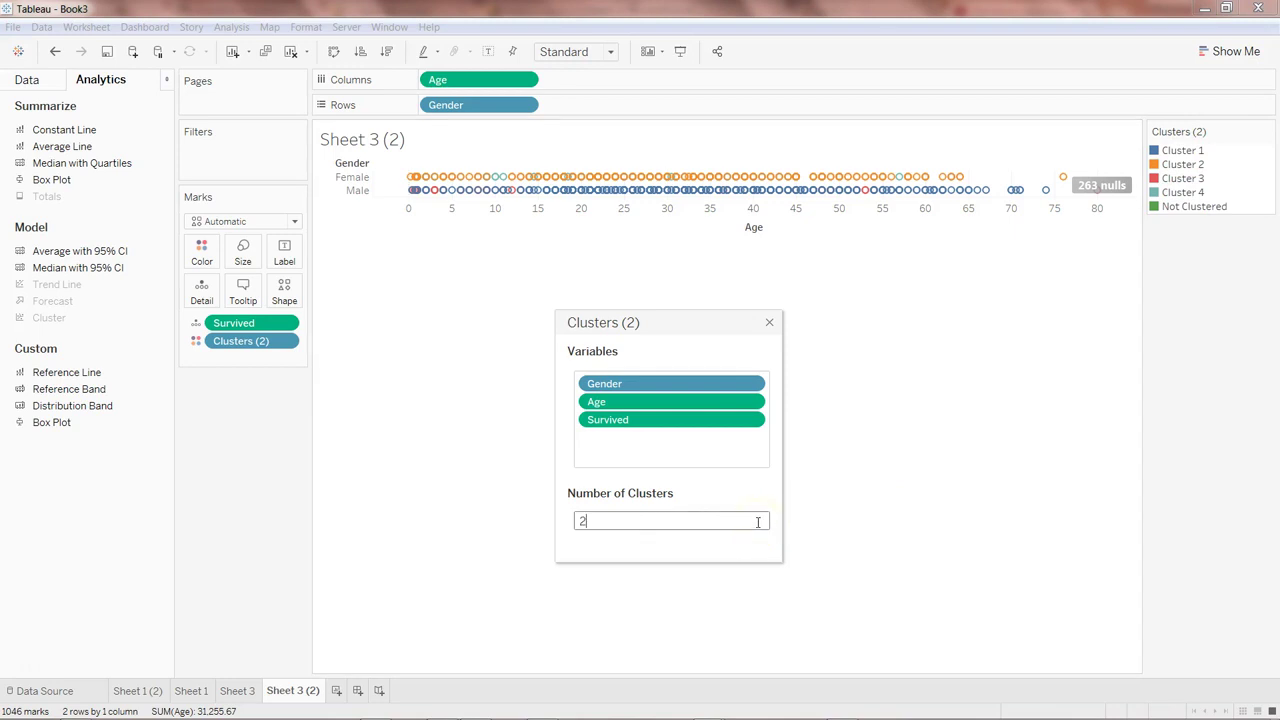
left_click(769, 323)
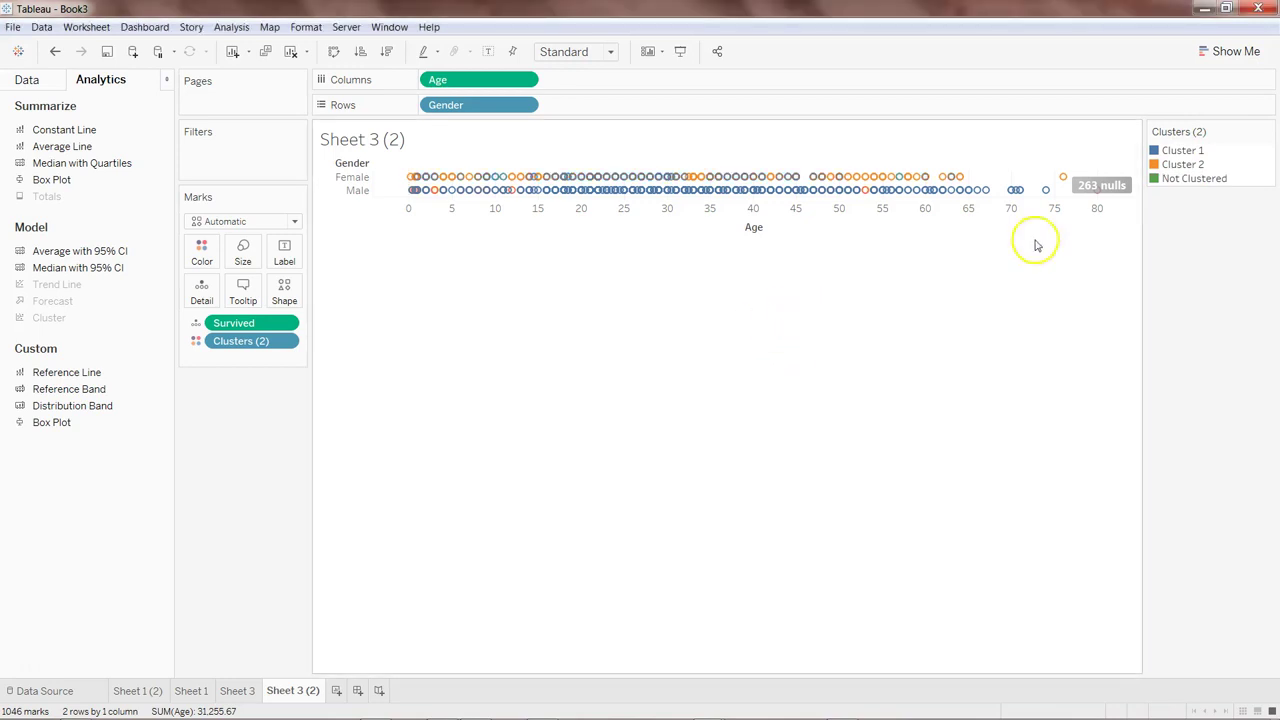
- Highlight the Not Clustered marks, then check the Clusters (2) sort options without changes
left_click(1193, 180)
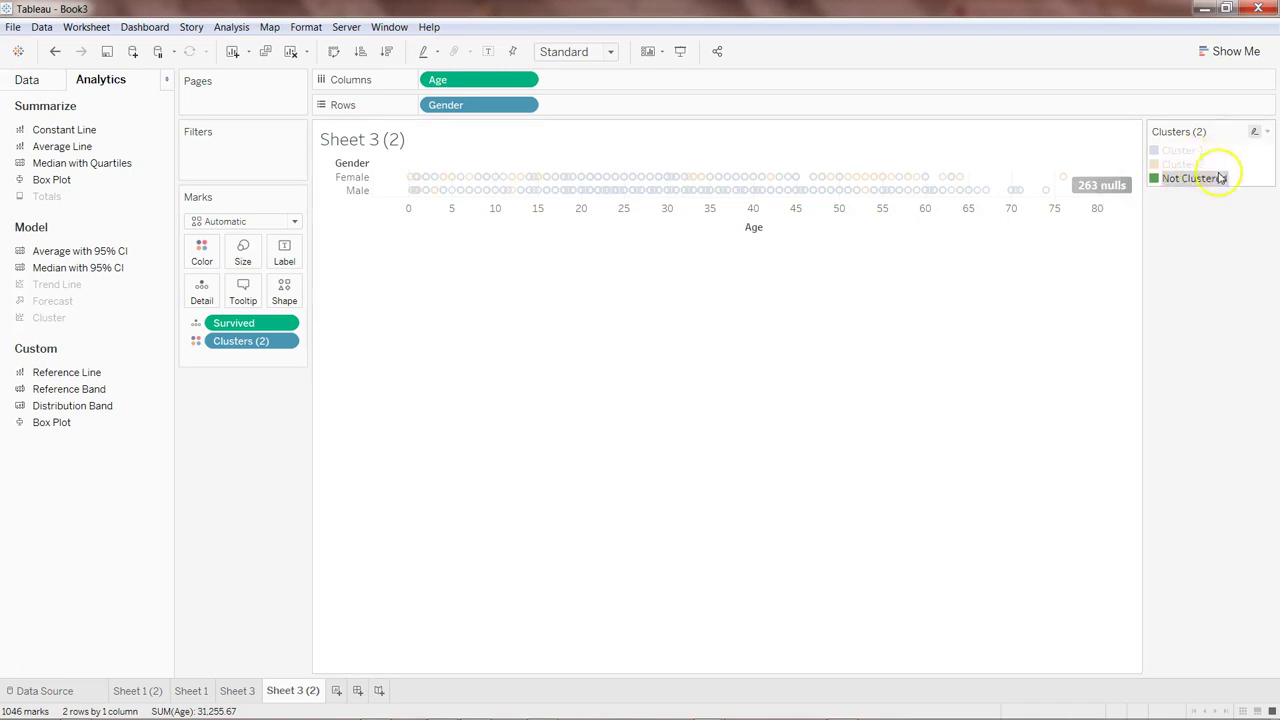
left_click(1168, 300)
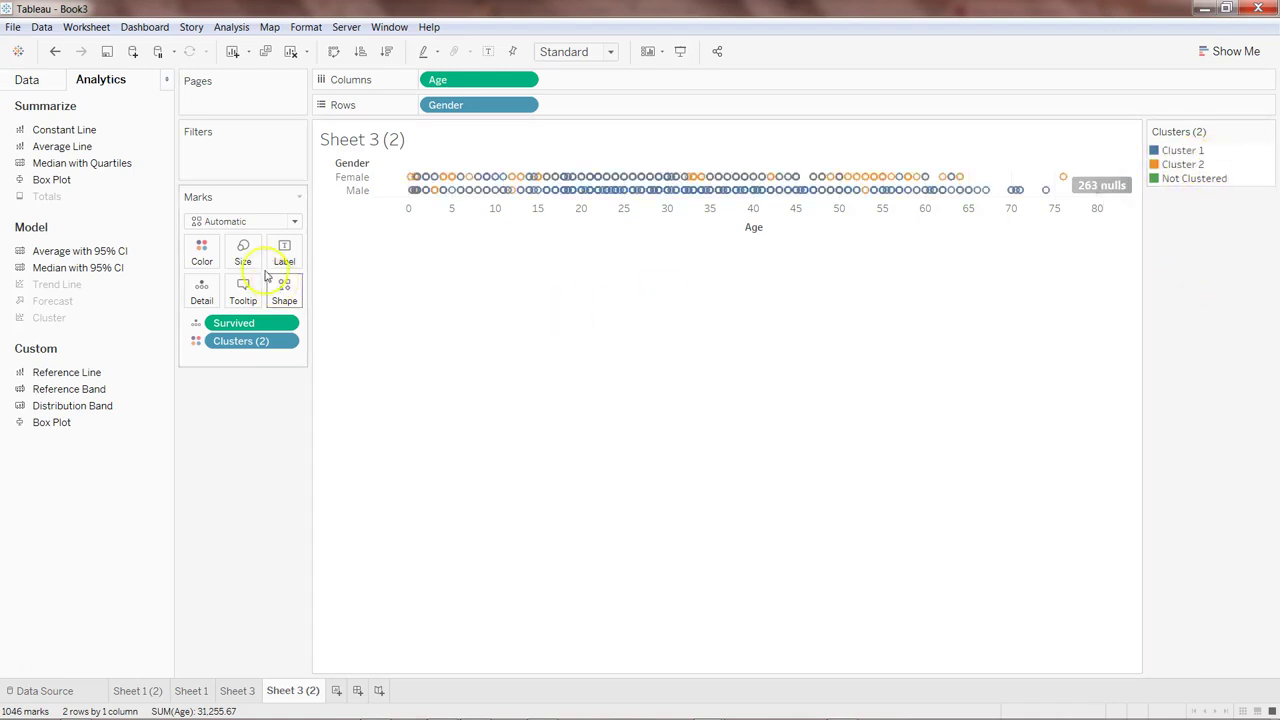
left_click(285, 341)
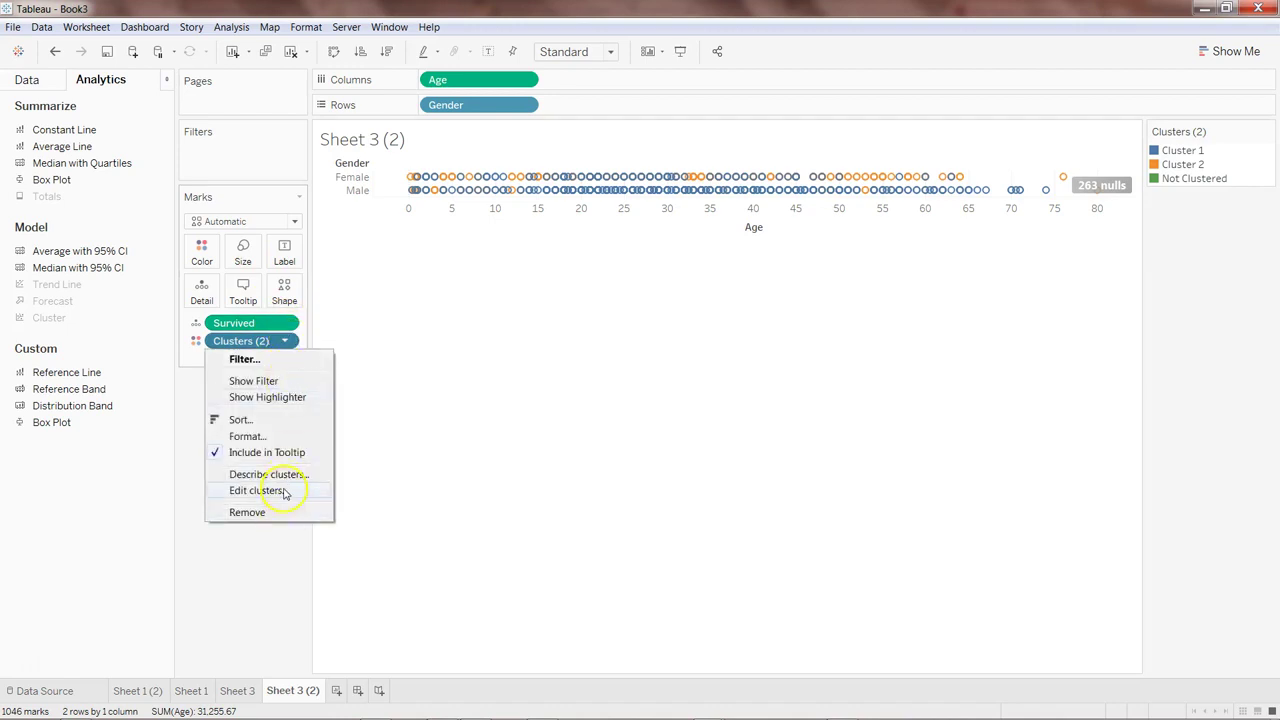
left_click(292, 421)
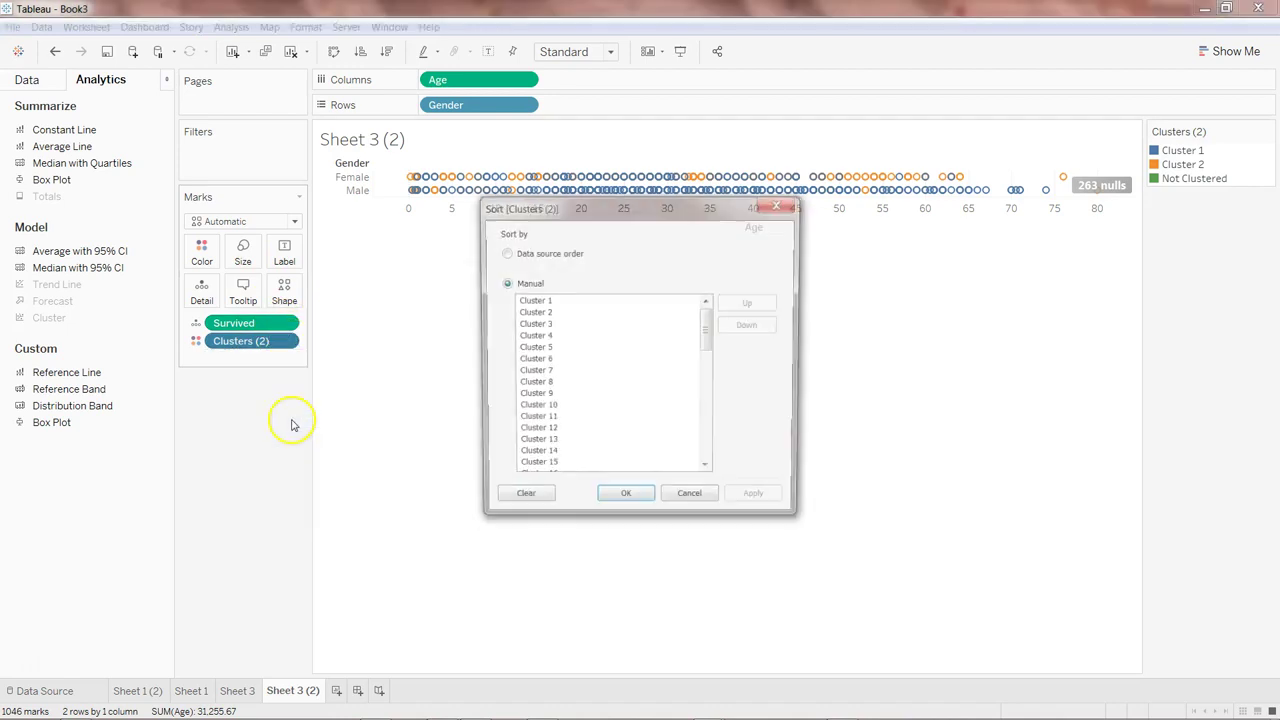
left_click(782, 203)
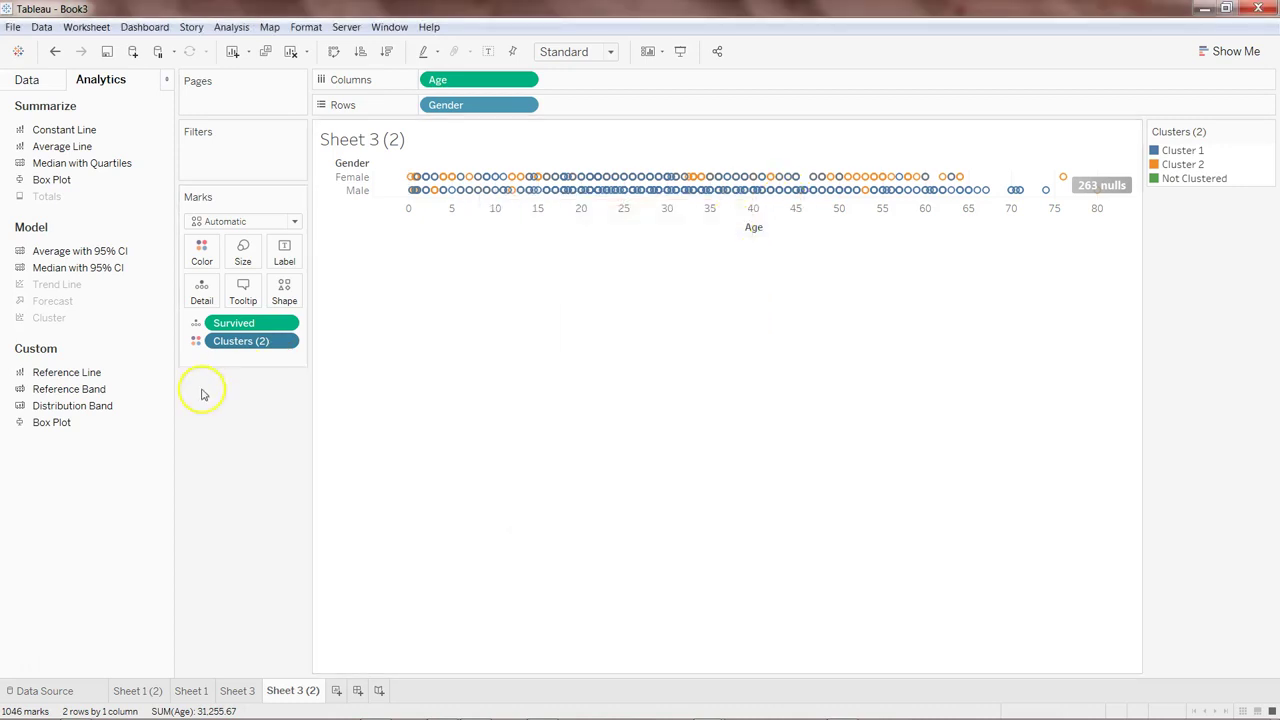
- Filter Clusters (2) to keep only Cluster 1 and Cluster 2
left_click(285, 341)
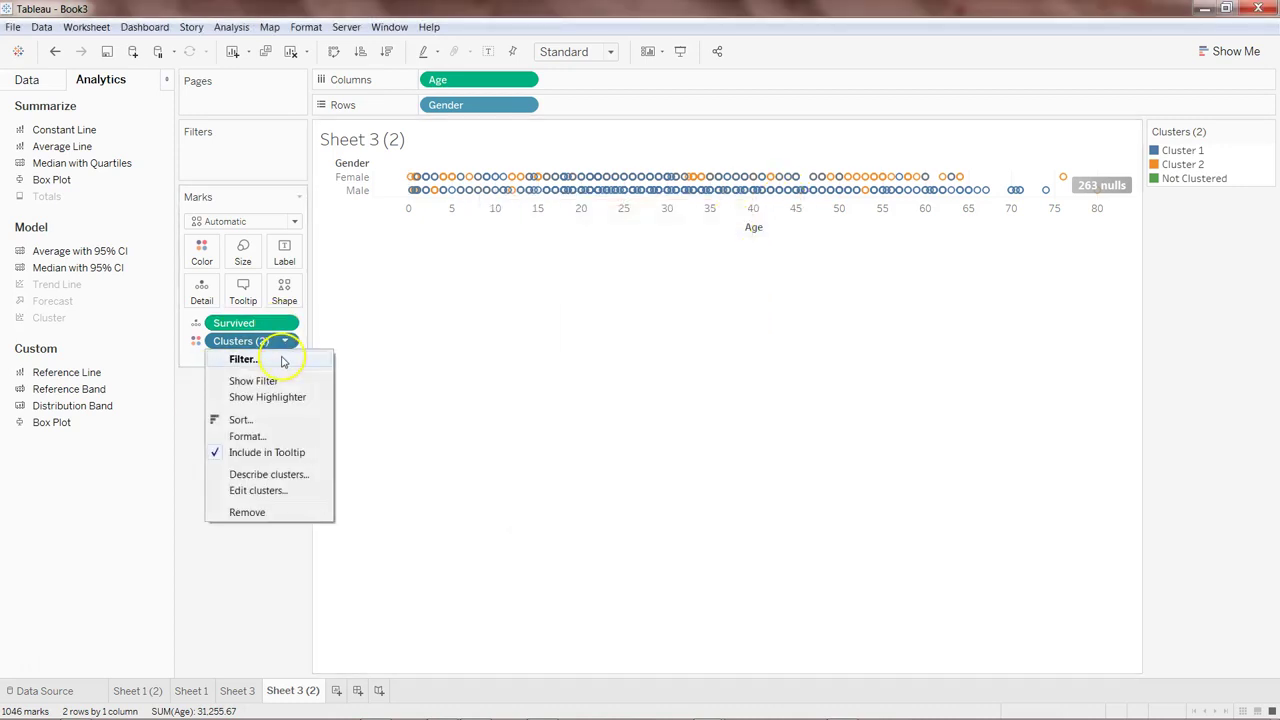
left_click(283, 360)
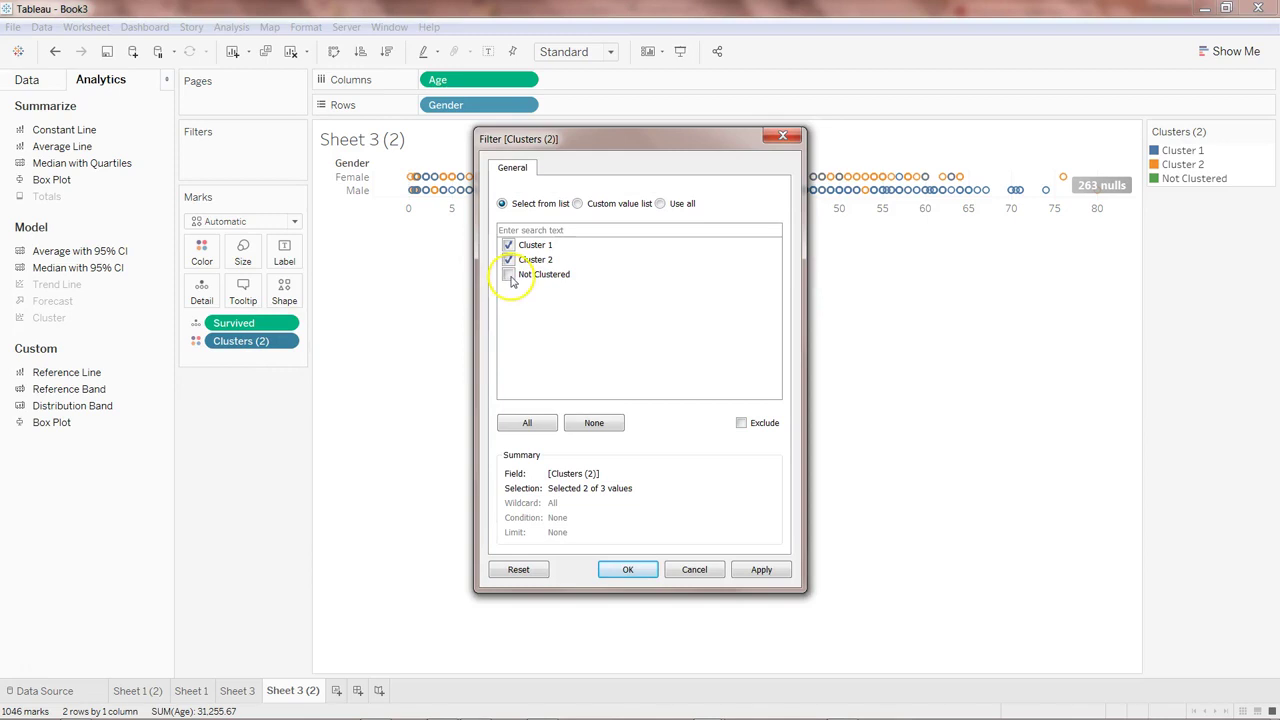
left_click(627, 569)
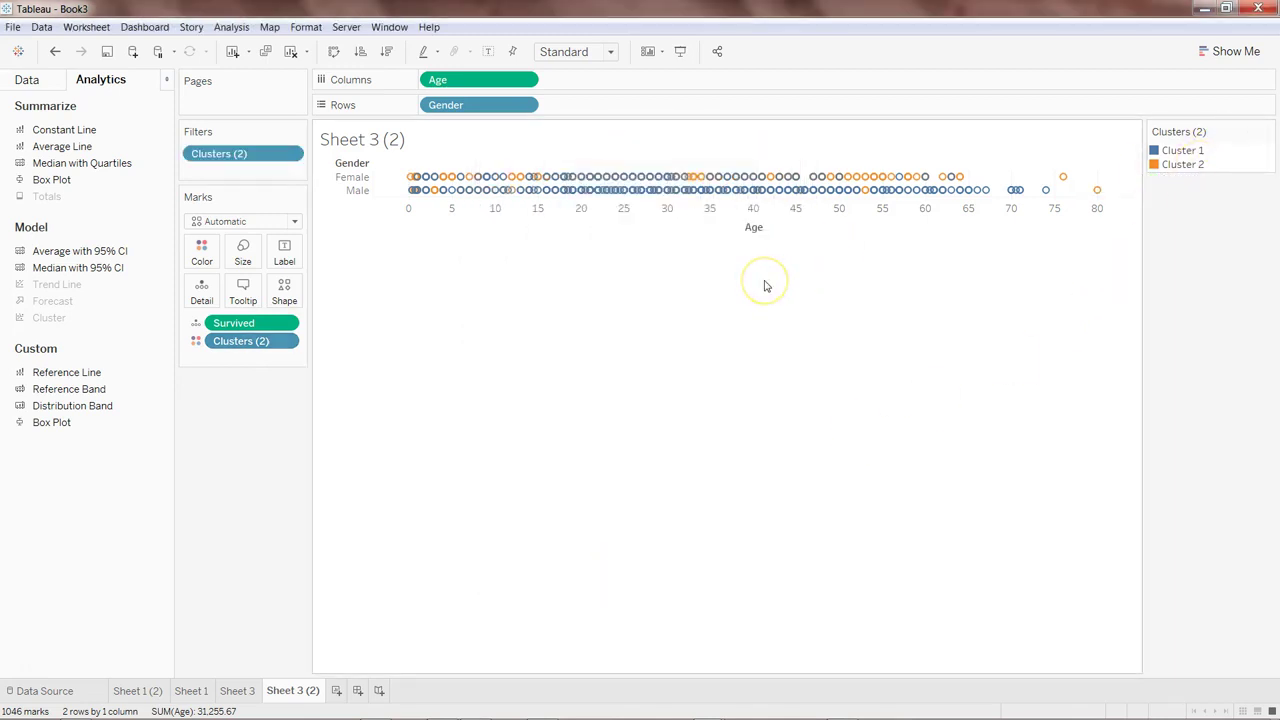
- Switch to Sheet 3 and read tooltips on its Survived-coloured Age-by-Gender marks
mouse_move(977, 191)
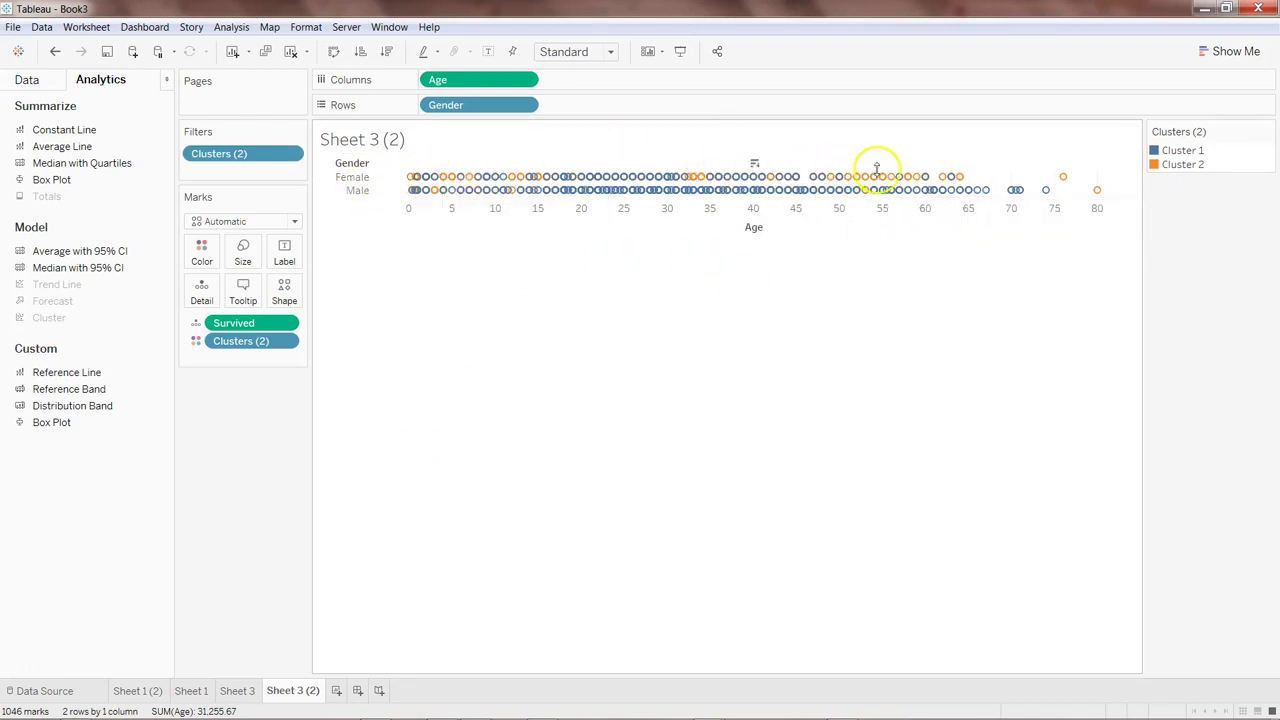
left_click(240, 692)
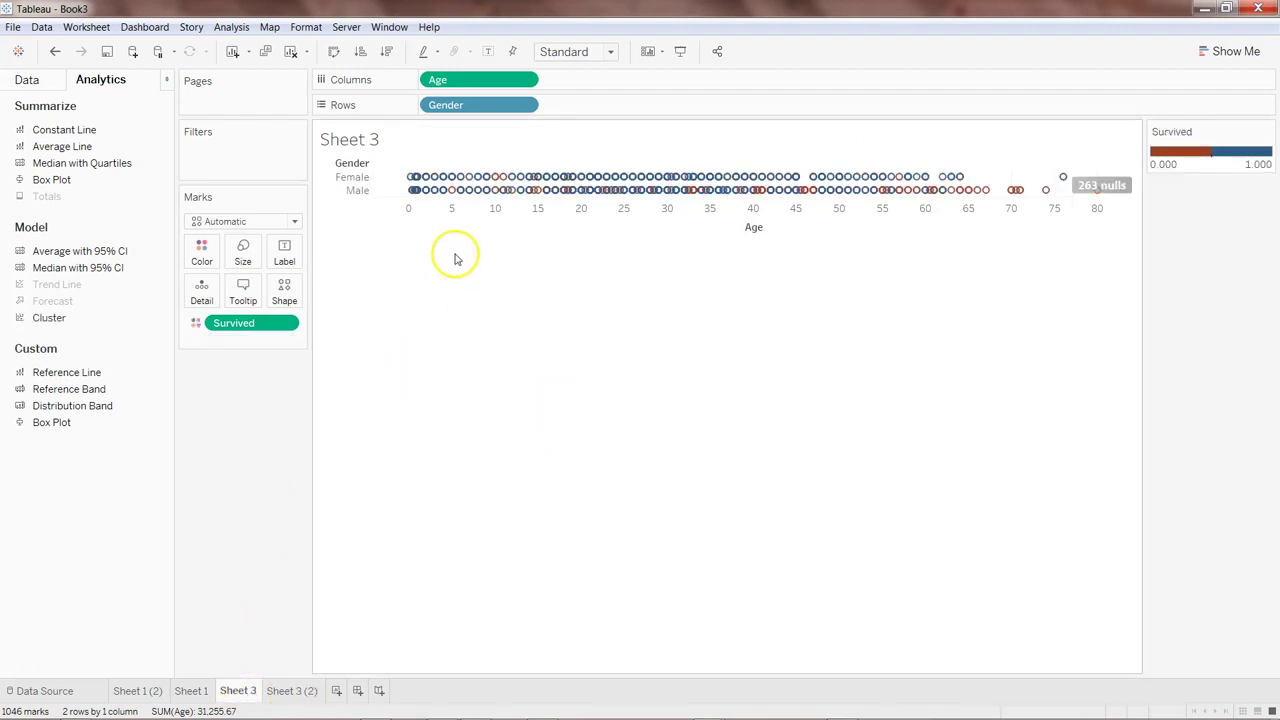
mouse_move(822, 200)
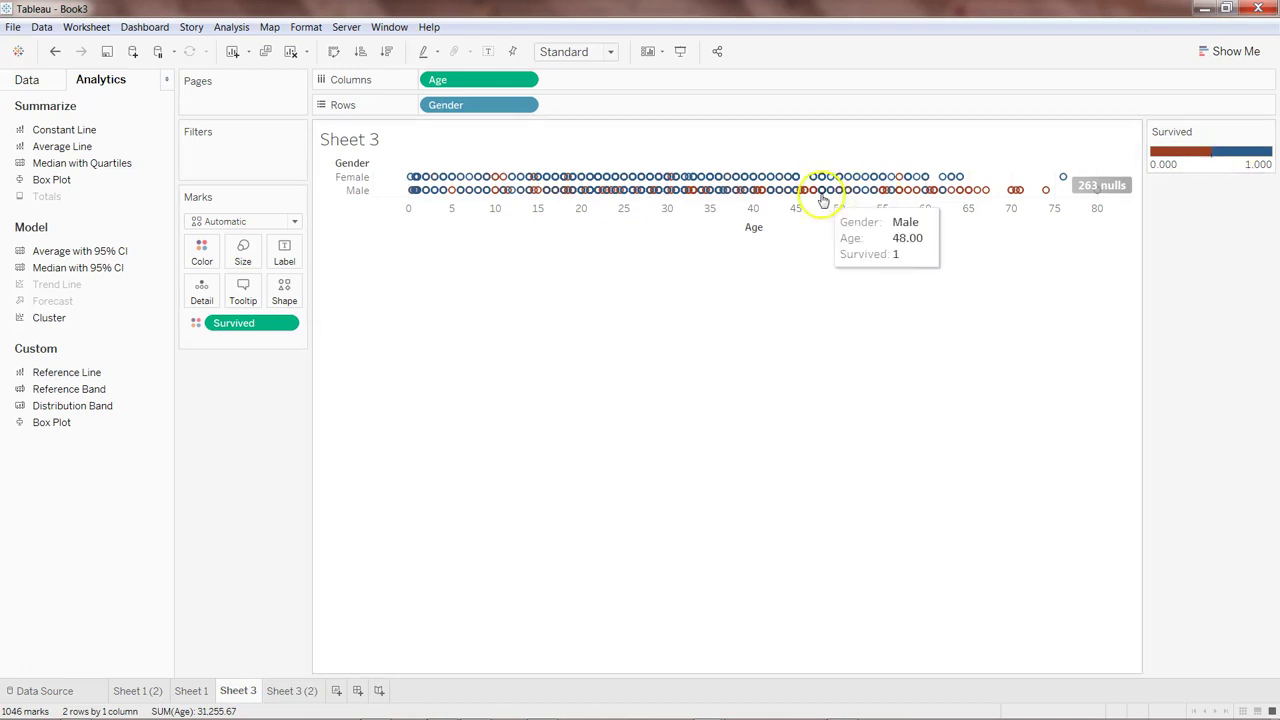
mouse_move(651, 187)
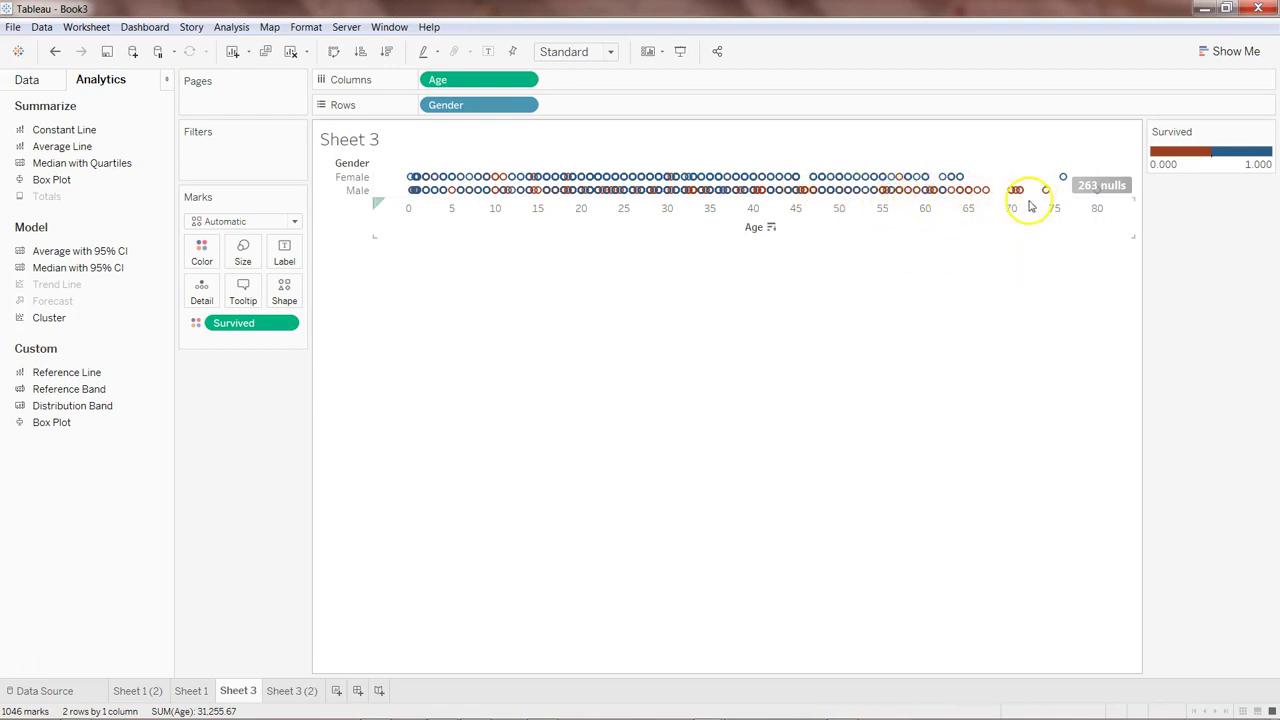
- Return to Sheet 3 (2) and inspect tooltips on its clustered Age-by-Gender marks
left_click(291, 690)
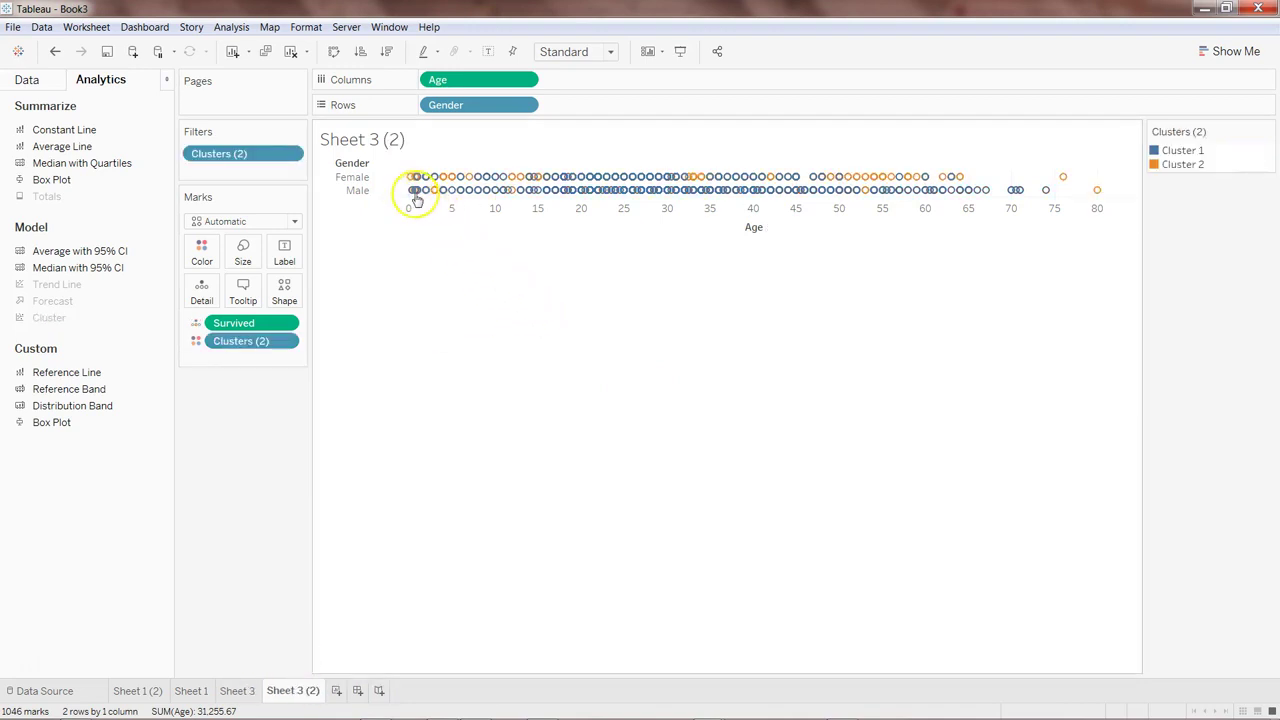
mouse_move(417, 196)
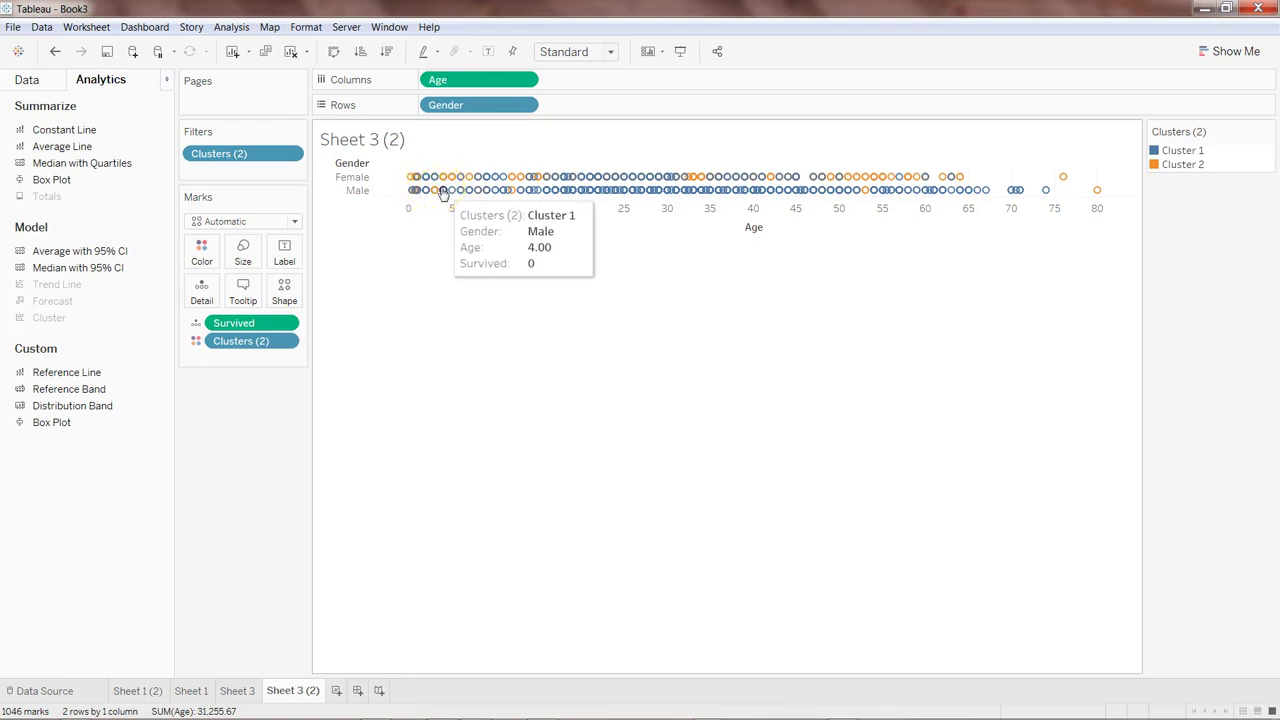
left_click(445, 202)
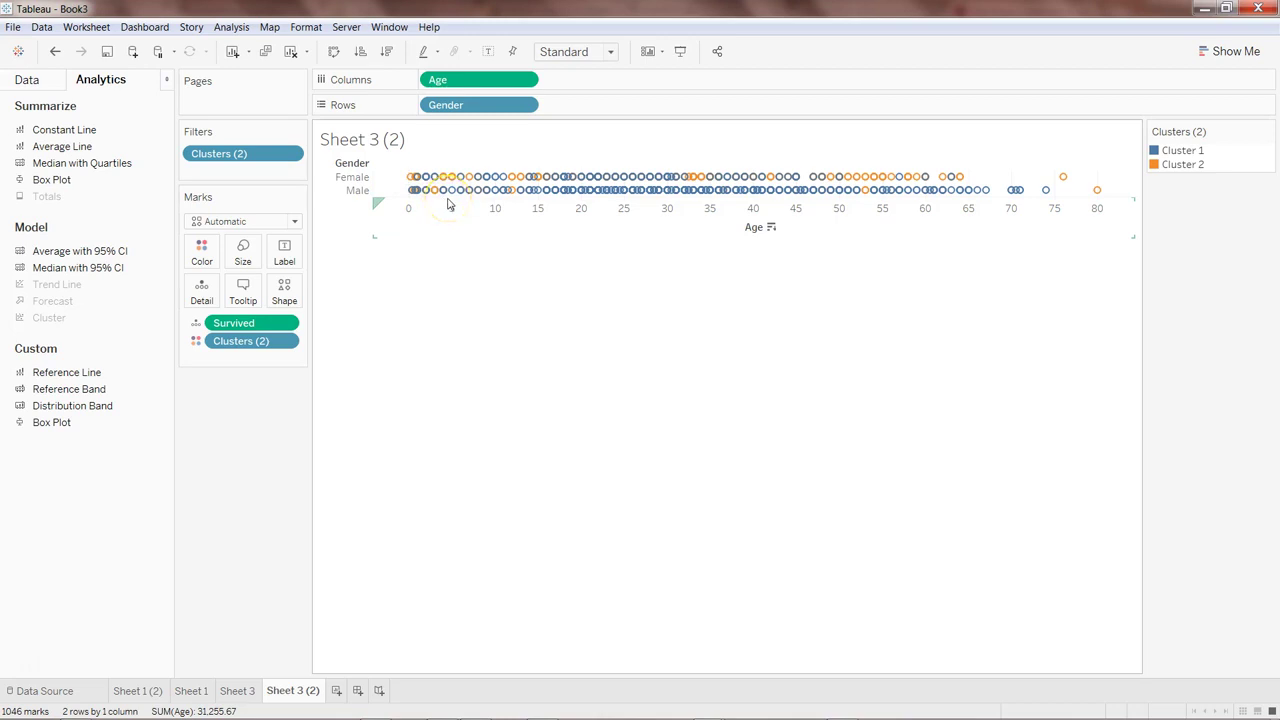
mouse_move(936, 200)
mouse_move(1014, 196)
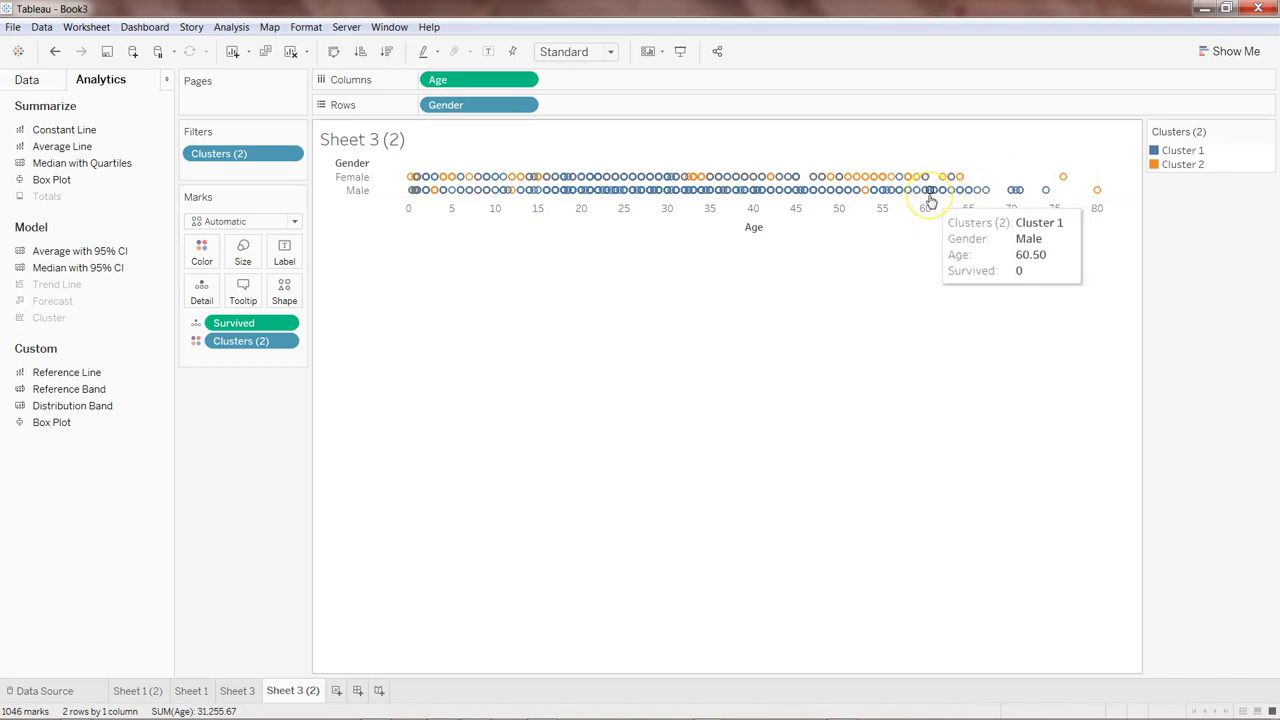
mouse_move(707, 198)
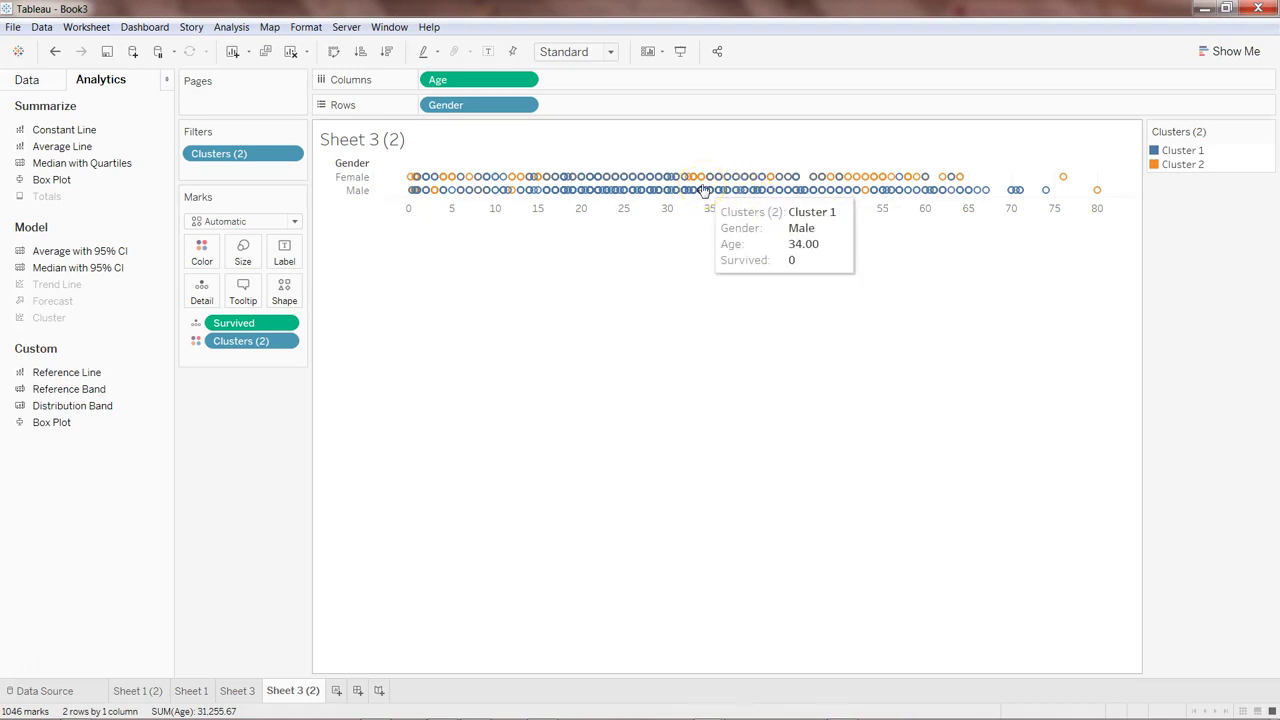
- Compare clusters on Sheet 1 (2) and Sheet 1, then come back to Sheet 3 (2)
left_click(157, 692)
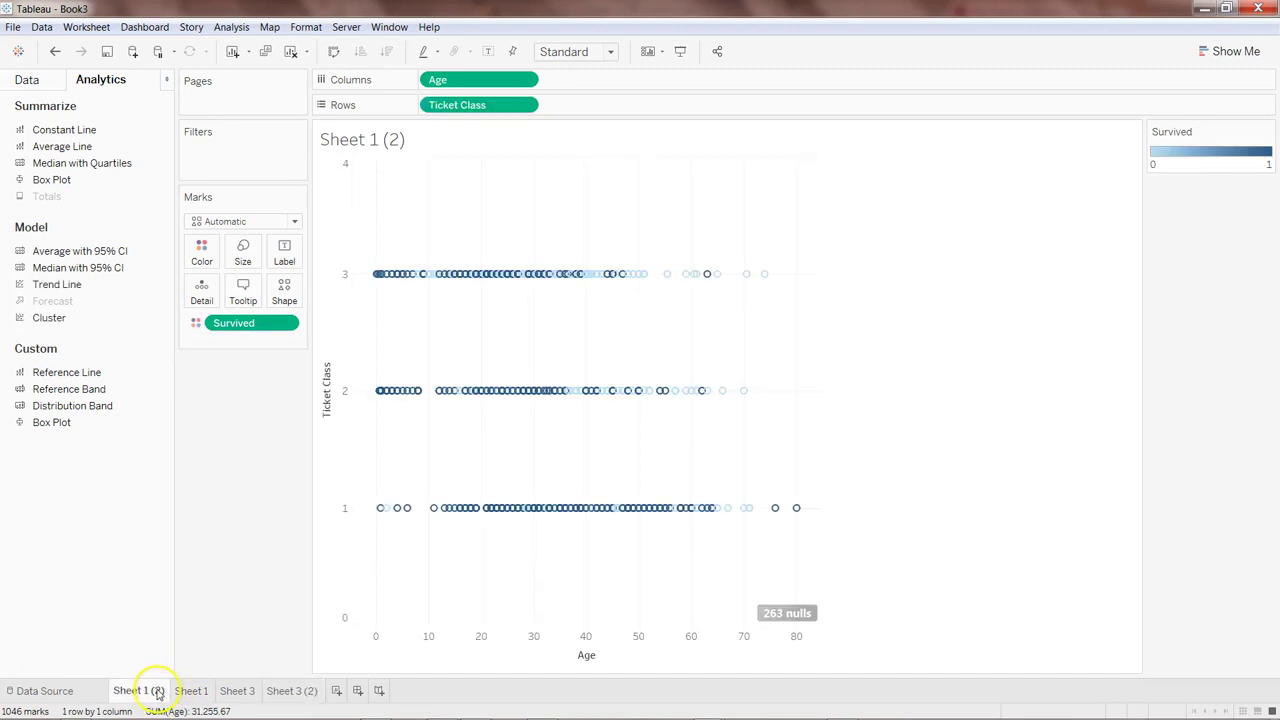
left_click(190, 691)
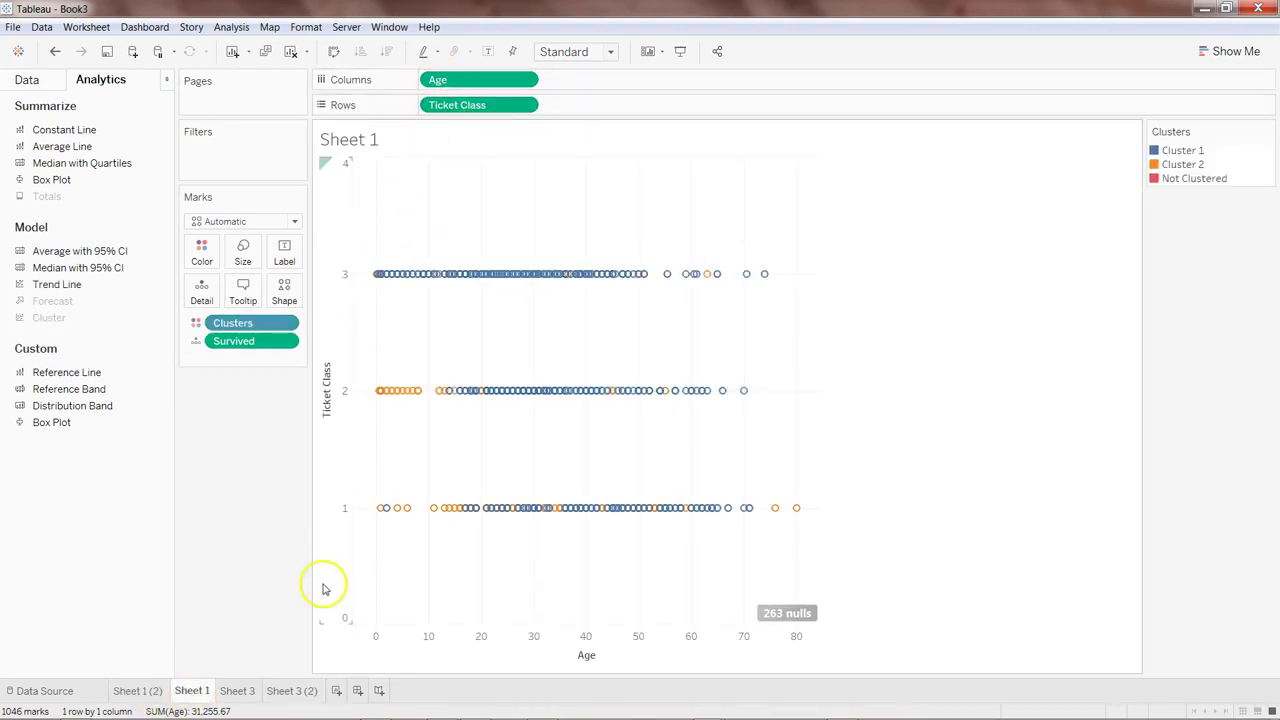
left_click(290, 691)
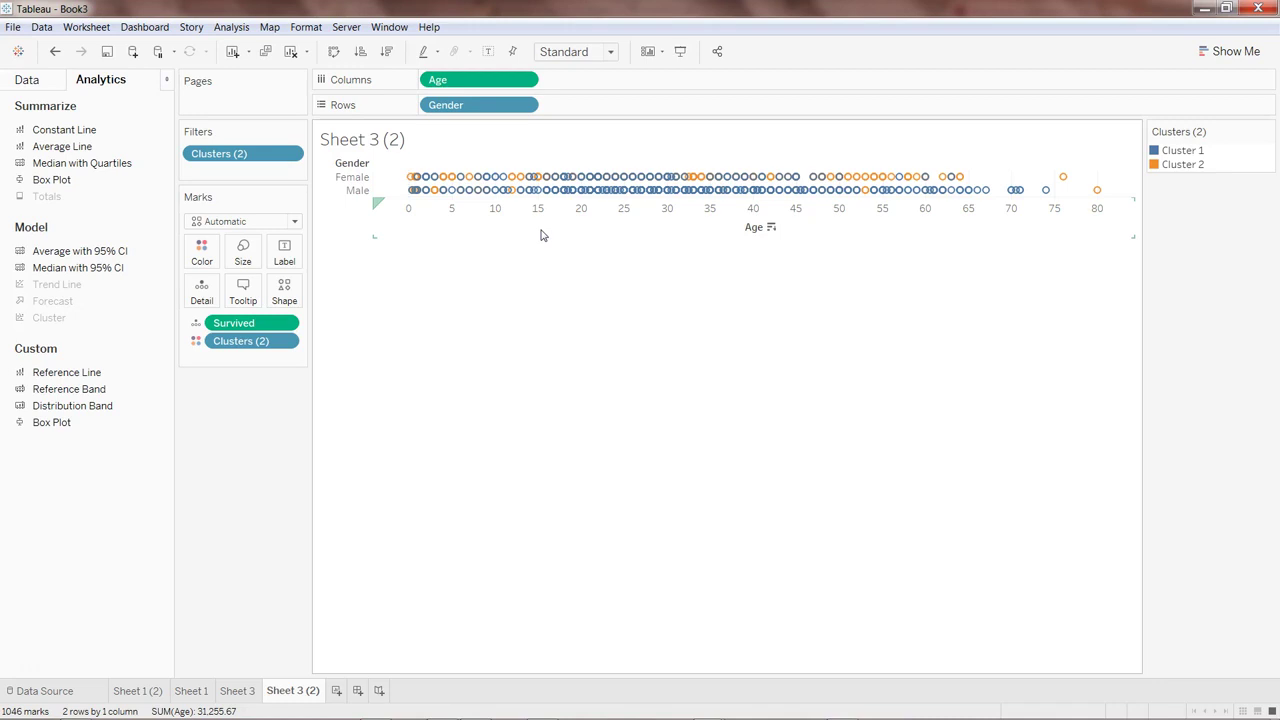
- Add Ticket Class to the Clusters (2) variables, recolouring the Age-by-Gender marks
left_click(284, 341)
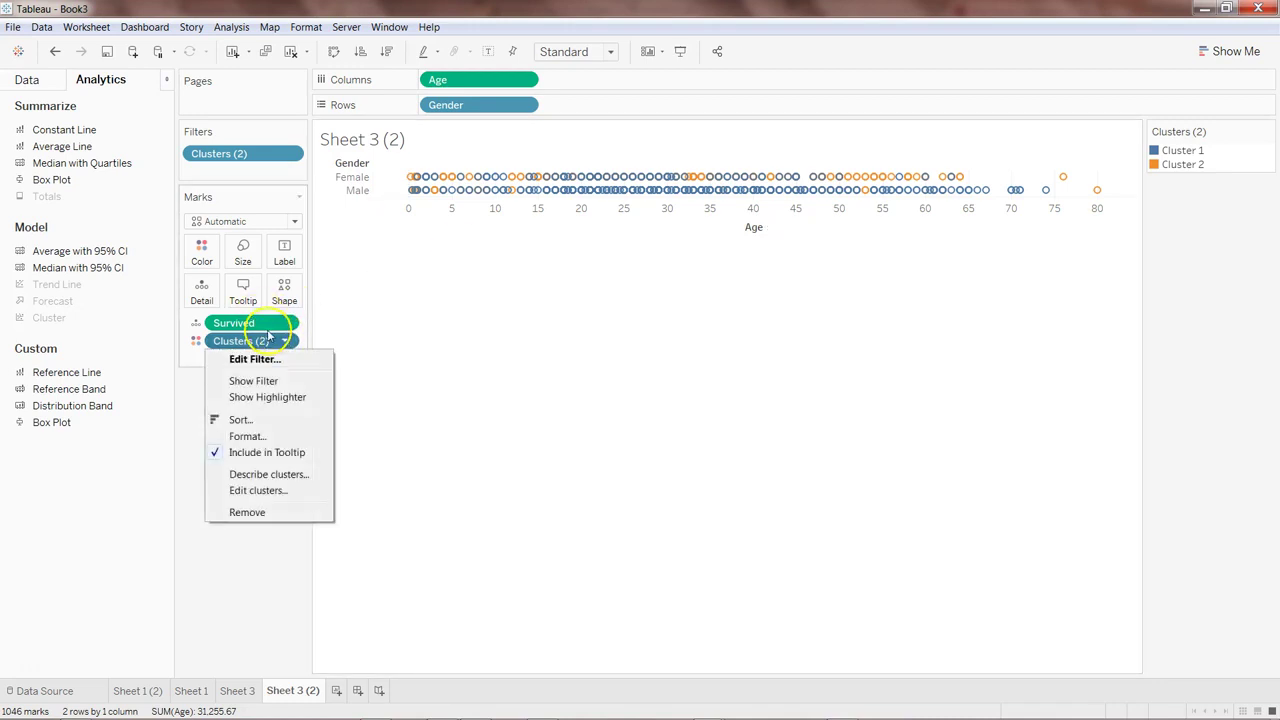
left_click(277, 490)
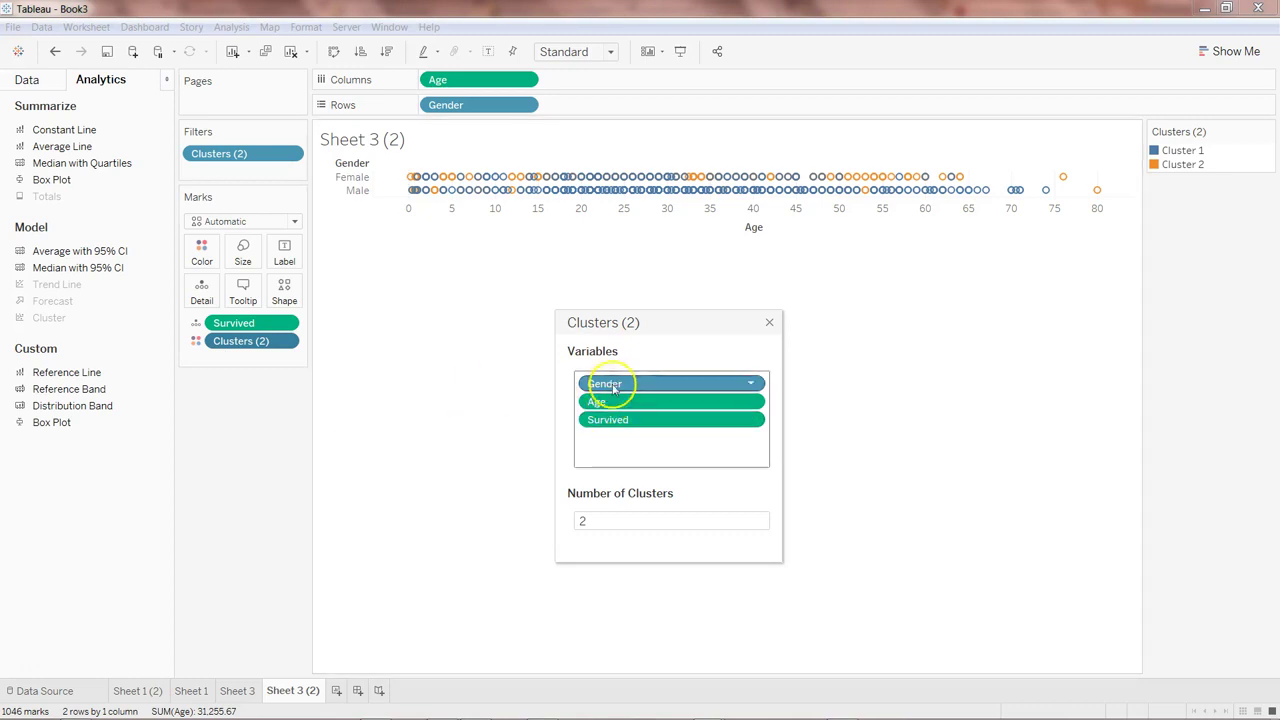
left_click(28, 80)
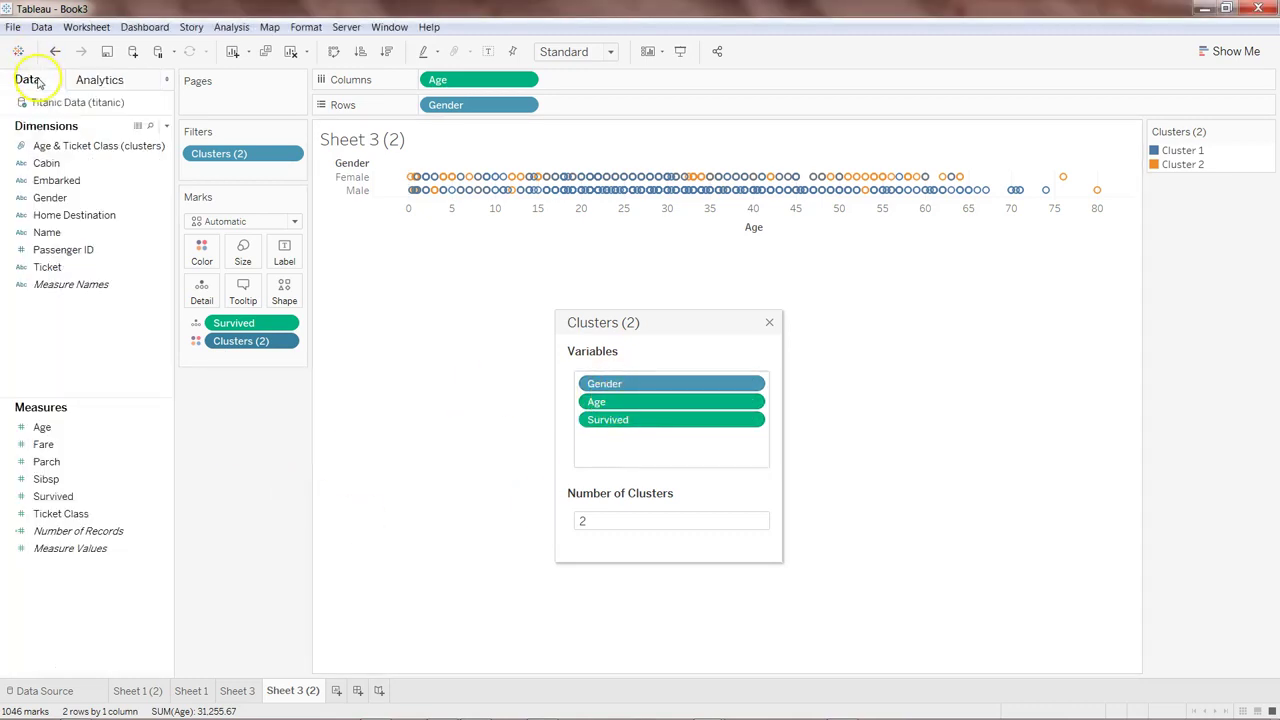
left_click(78, 516)
left_click_drag(78, 516, 641, 449)
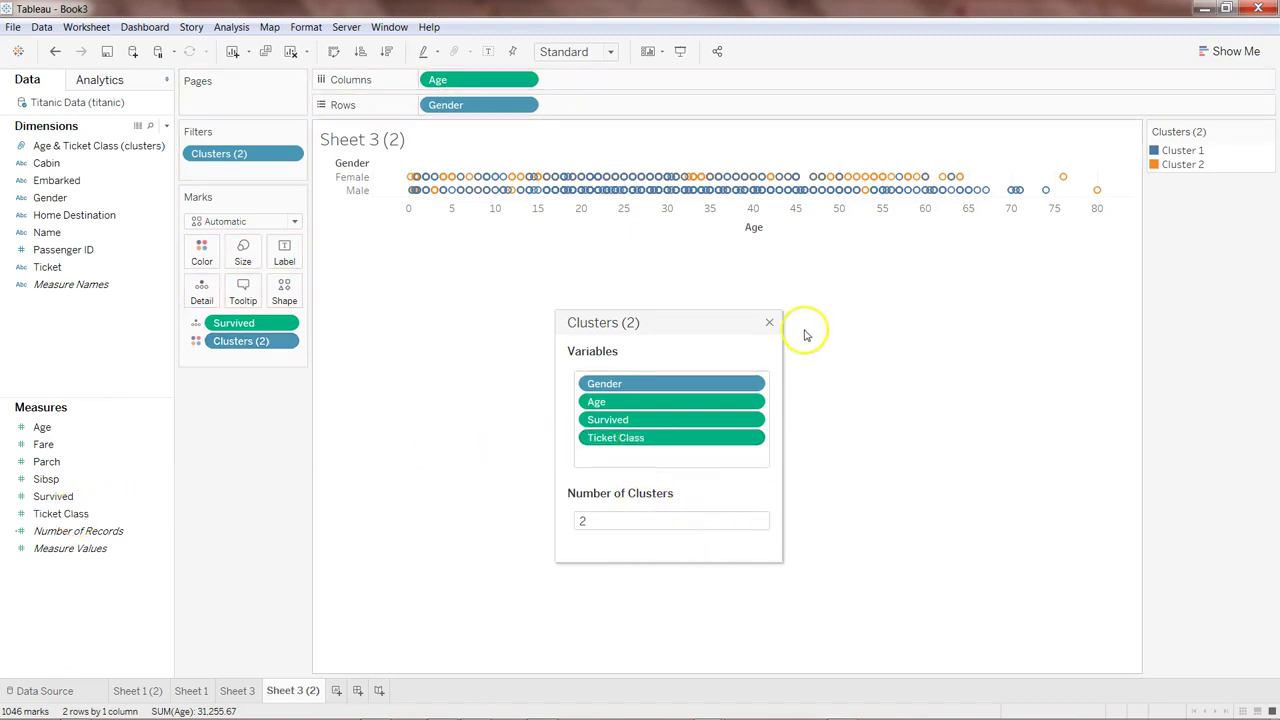
left_click(770, 324)
mouse_move(689, 178)
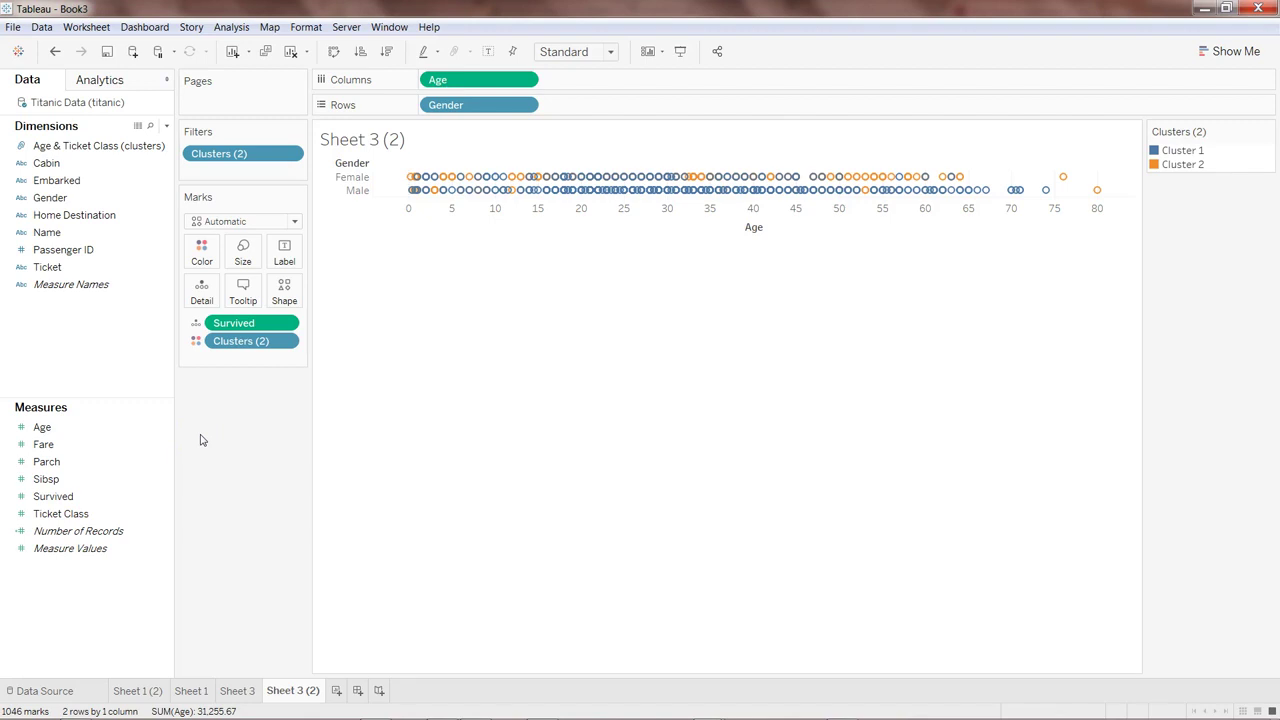
- Add an empty Dashboard 1, then a blank Story 1 to the Titanic workbook
left_click(358, 691)
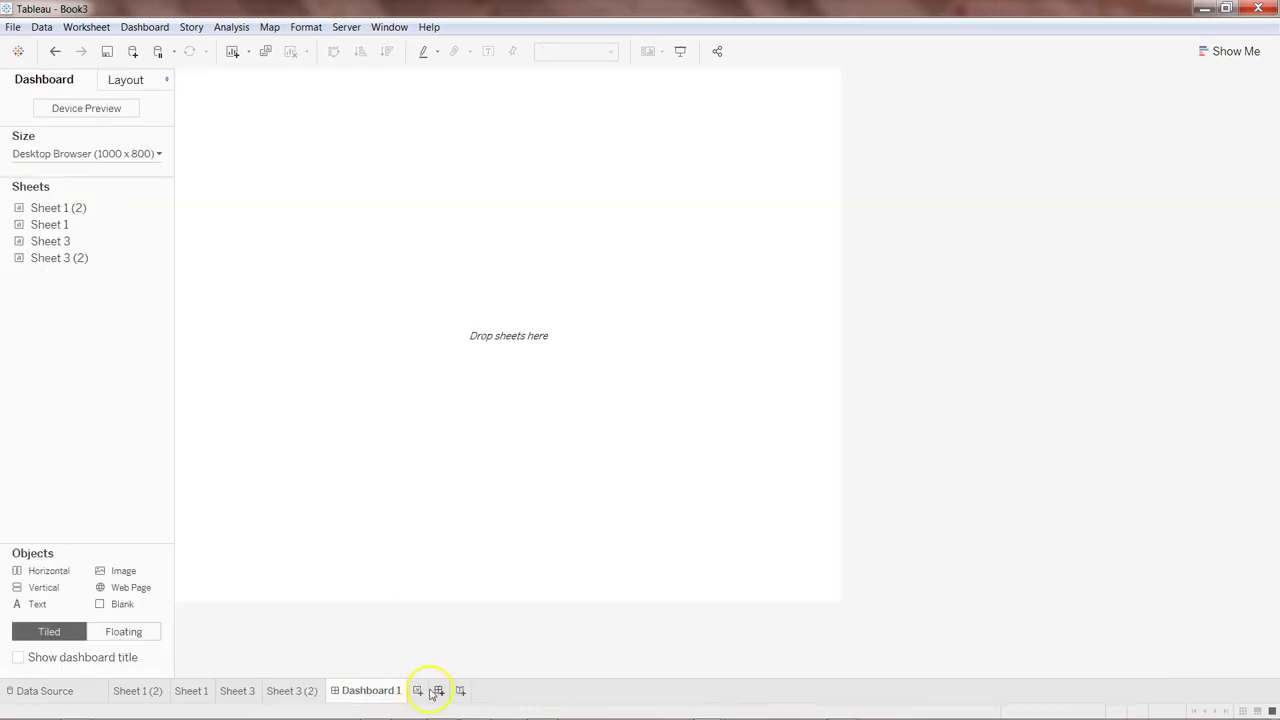
left_click(461, 691)
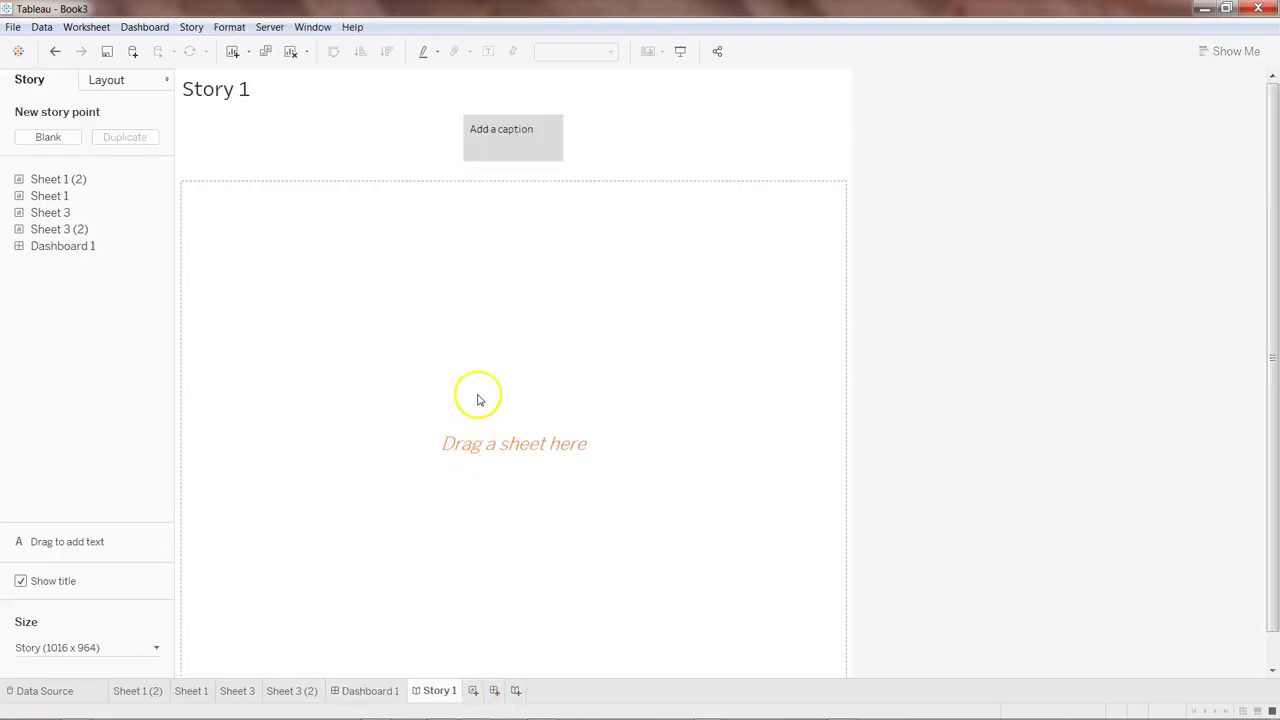